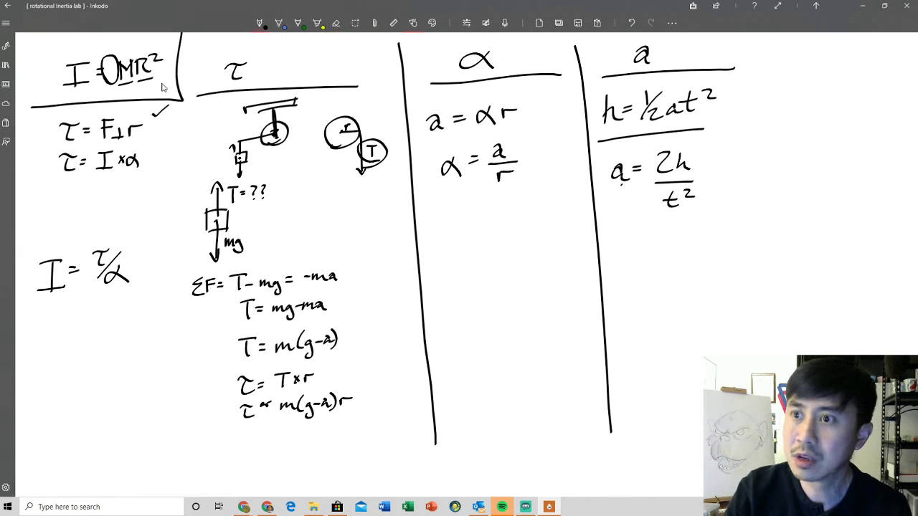
- Annotate the a column with a check mark, a circled 1, a line under a = 2h/t² and an arrow pointing to h = ½at²
drag(669, 48, 690, 42)
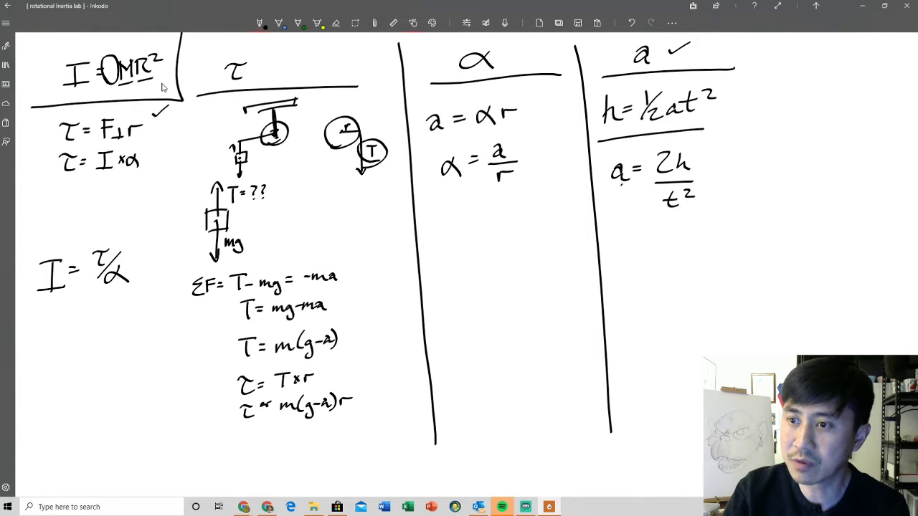
drag(619, 226, 732, 223)
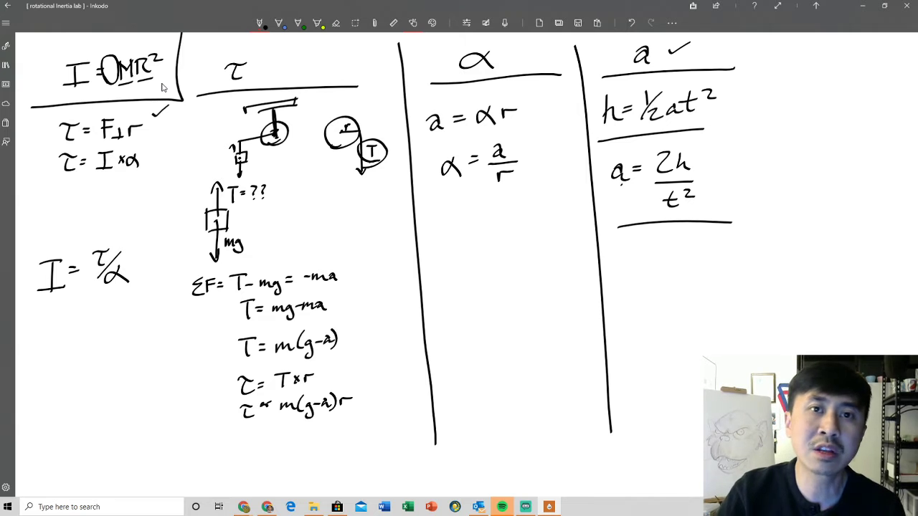
mouse_move(739, 98)
mouse_down()
mouse_move(727, 104)
mouse_move(784, 88)
mouse_up()
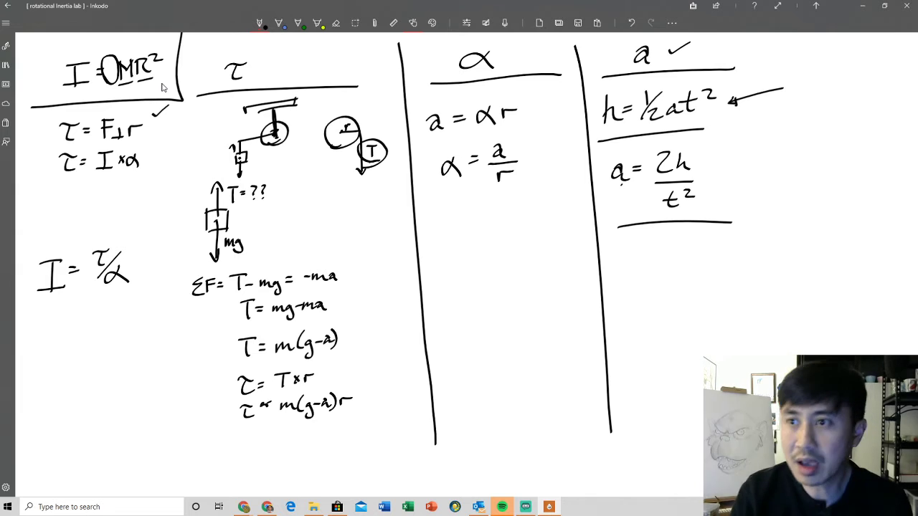
mouse_move(715, 45)
mouse_down()
mouse_move(715, 60)
mouse_move(717, 40)
mouse_up()
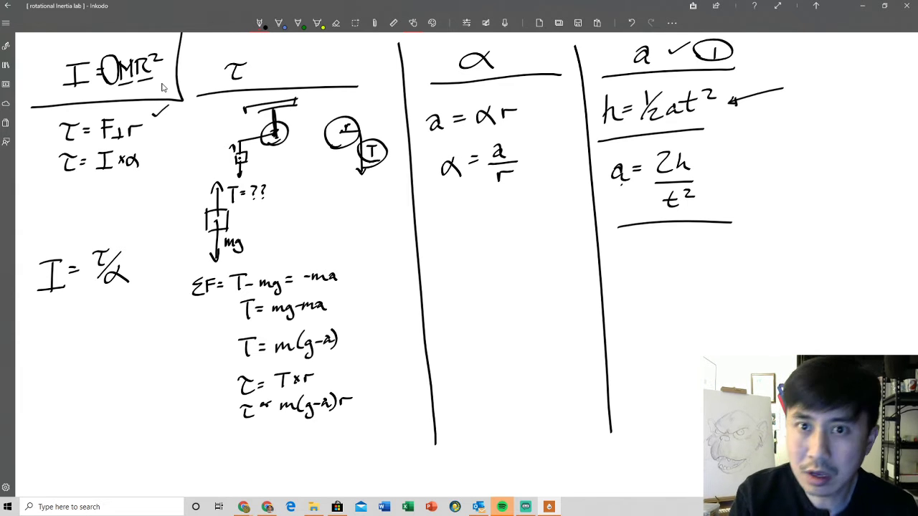
- Number the τ column with a circled 2 and the α column with a circled 3, underlining the final torque formula
mouse_move(272, 60)
mouse_down()
mouse_move(288, 72)
mouse_move(294, 59)
mouse_up()
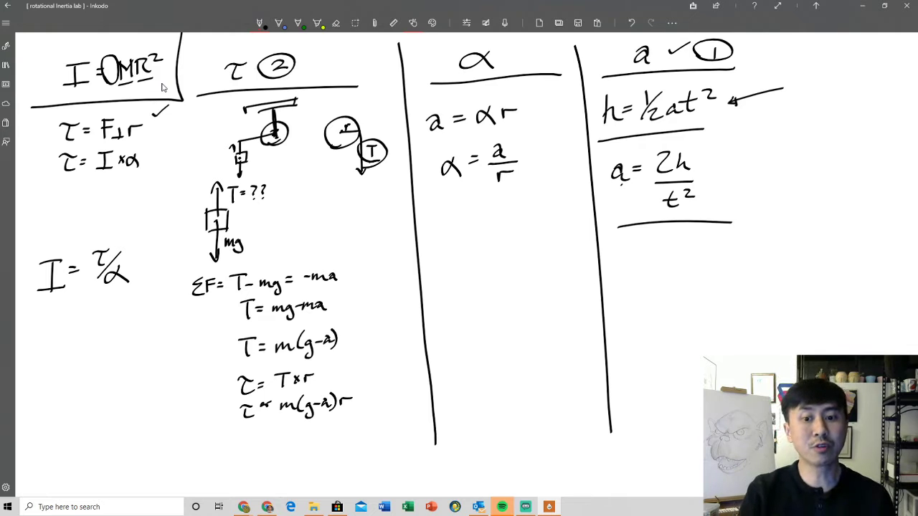
drag(248, 434, 369, 424)
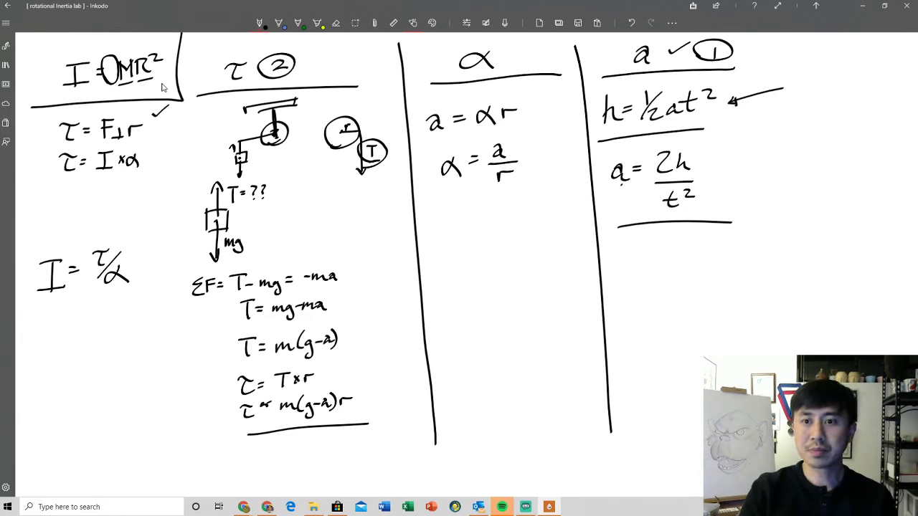
mouse_move(462, 215)
mouse_down()
mouse_move(473, 225)
mouse_move(462, 234)
mouse_up()
mouse_move(492, 220)
mouse_down()
mouse_move(441, 232)
mouse_move(475, 248)
mouse_up()
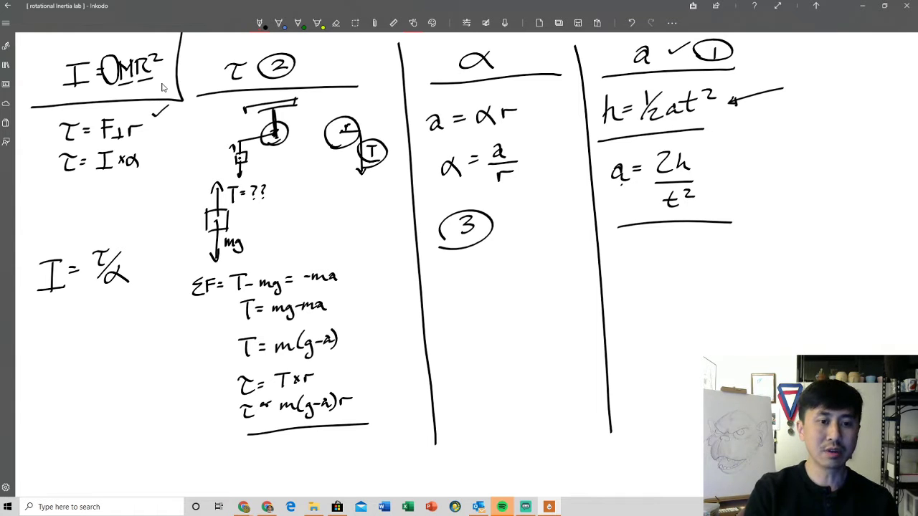
- Emphasize the I = τ/α equation by underlining I and both framing and underlining τ/α
drag(36, 303, 72, 298)
mouse_move(88, 241)
mouse_down()
mouse_move(89, 292)
mouse_move(132, 237)
mouse_move(140, 291)
mouse_up()
drag(96, 297, 148, 293)
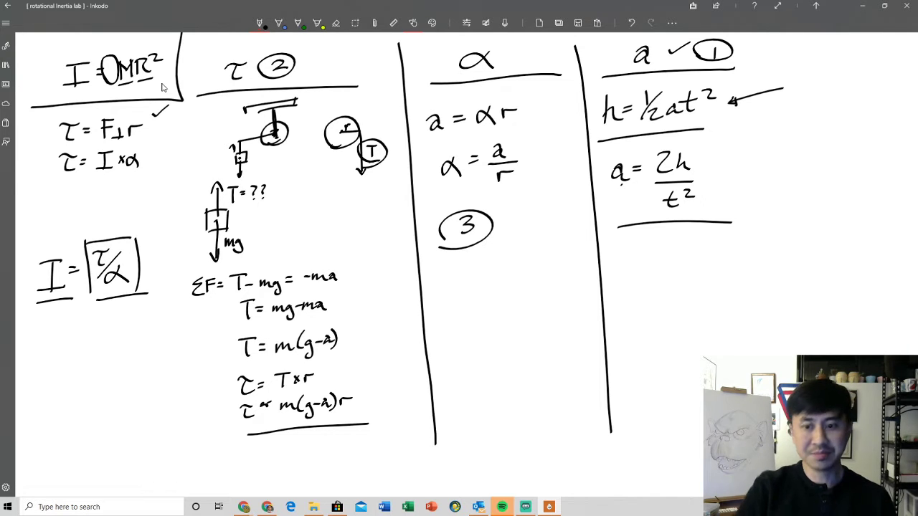
- Switch to the T-Pose Lab Data spreadsheet and begin the tangential acceleration formula in C2 with the numerator =(2*.9), following the notes
click(264, 507)
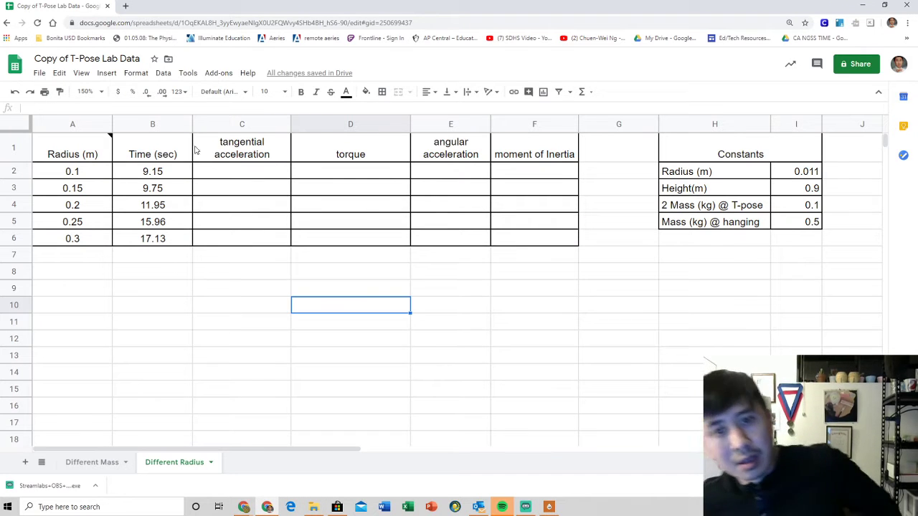
click(258, 175)
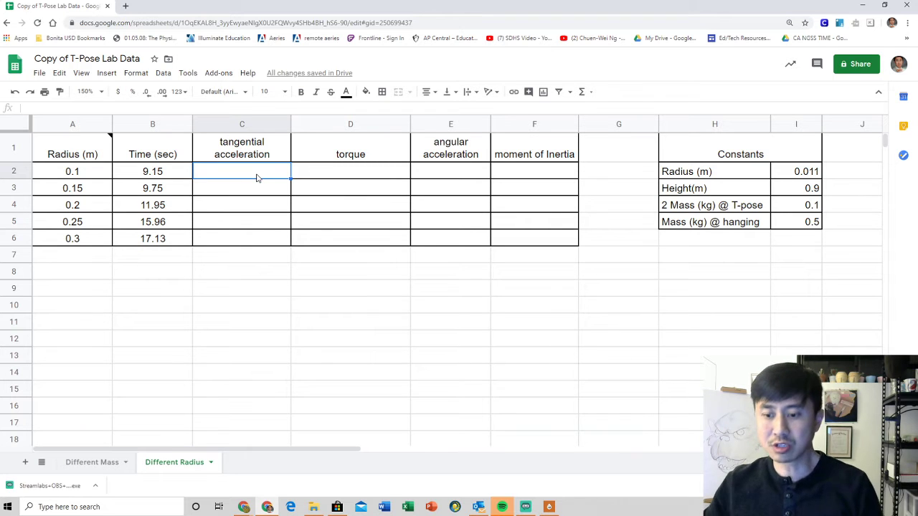
text(=)
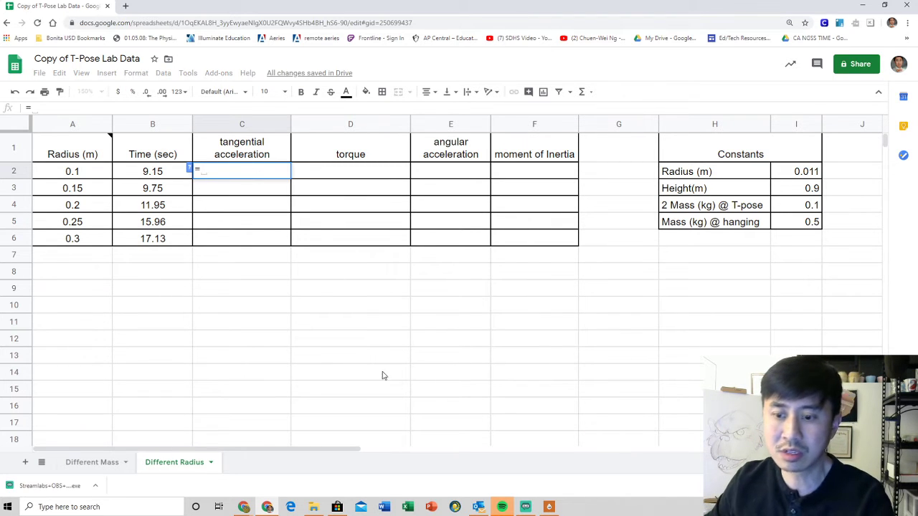
click(548, 507)
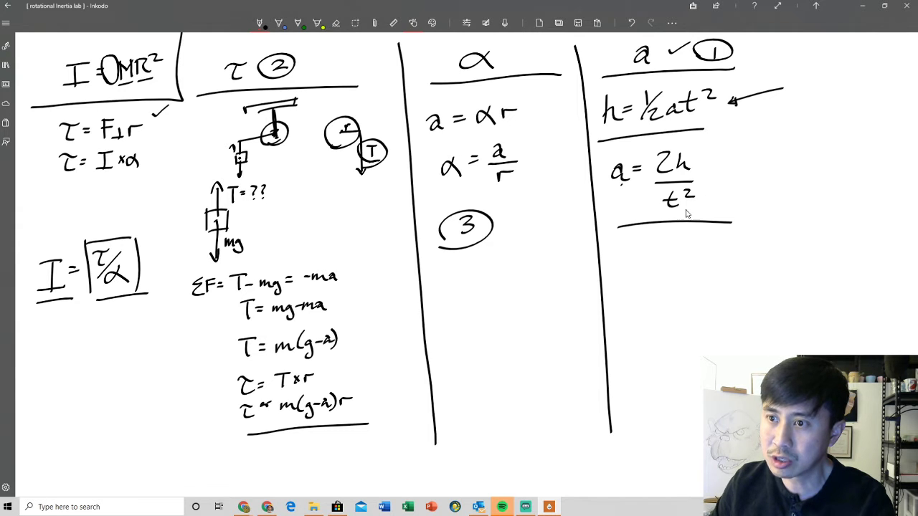
click(269, 507)
text(2)
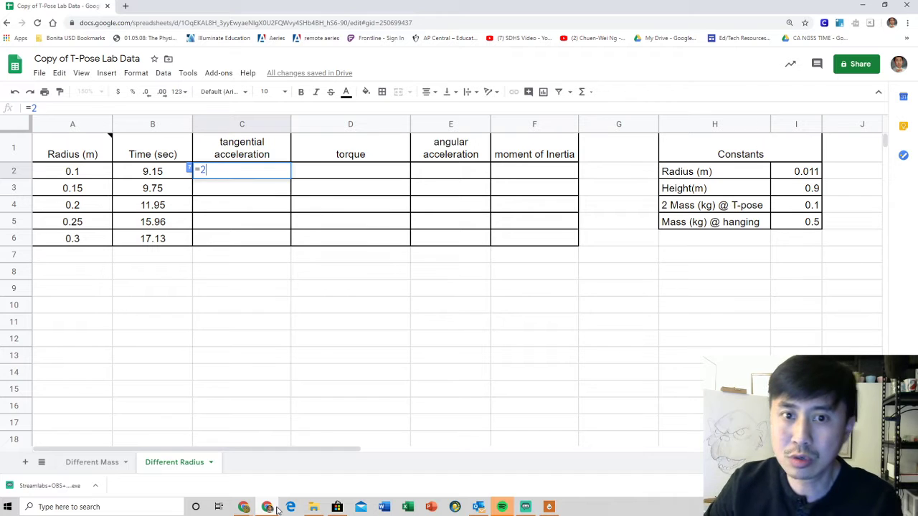
text(*)
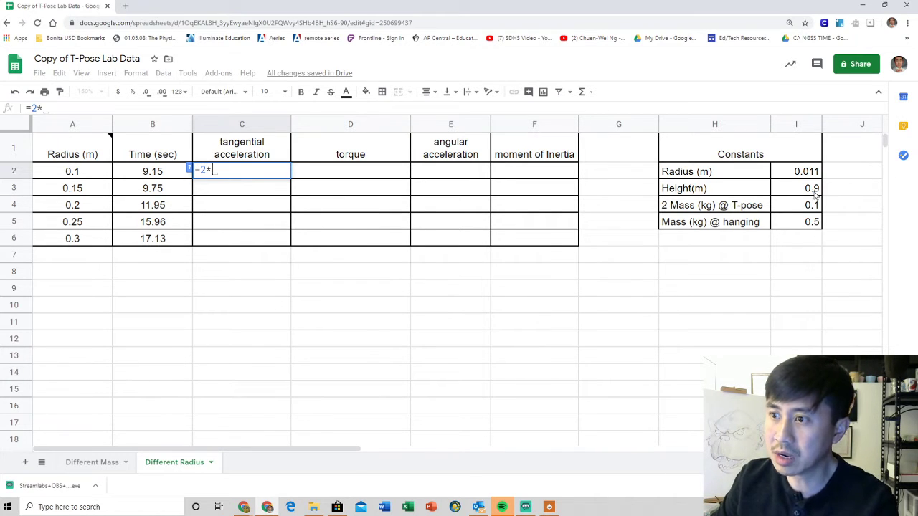
text(.9)
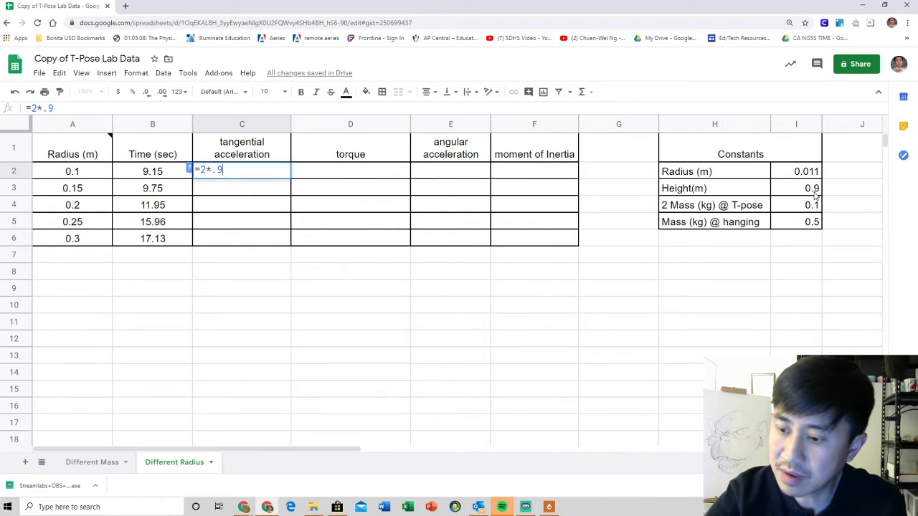
text())
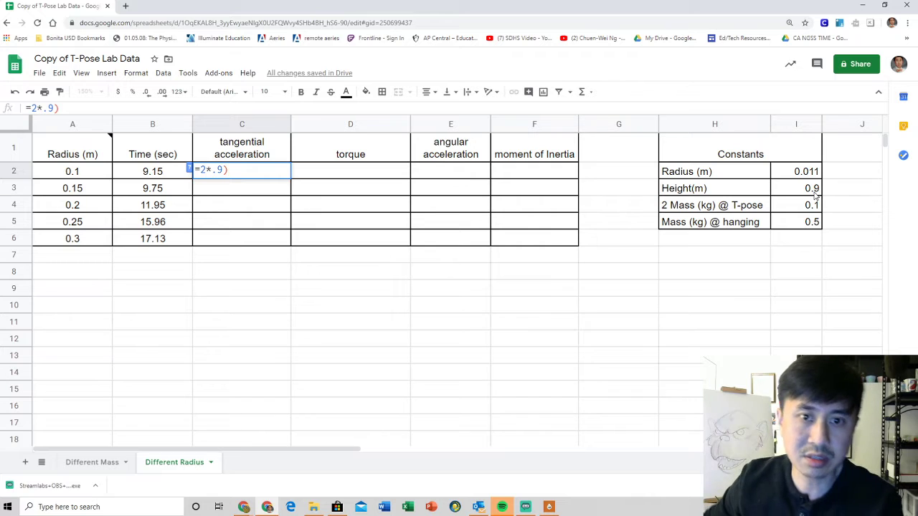
click(202, 170)
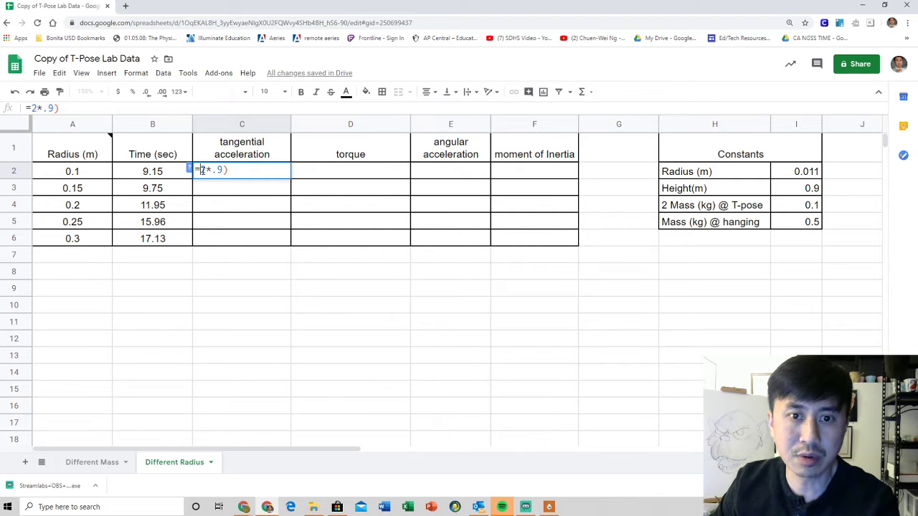
text(()
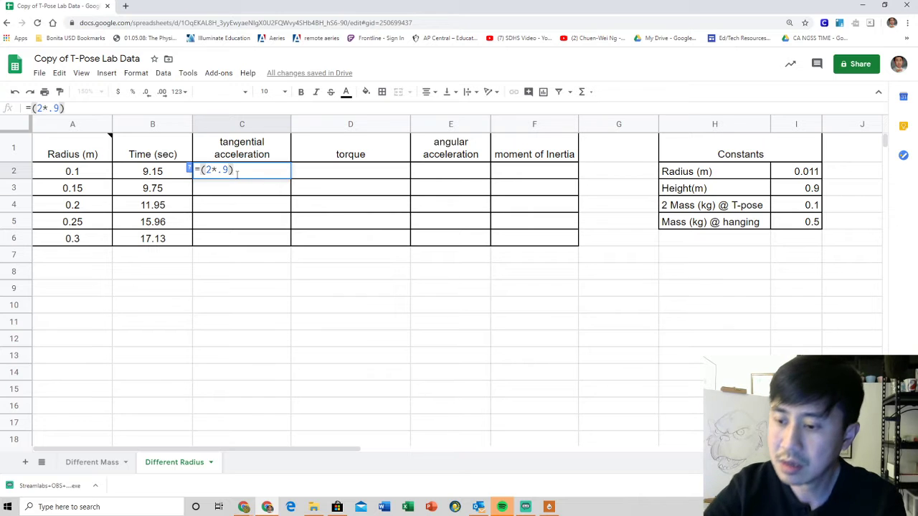
- Complete the C2 formula by dividing by the squared time, giving =(2*.9)/(B2^2)
text(/)
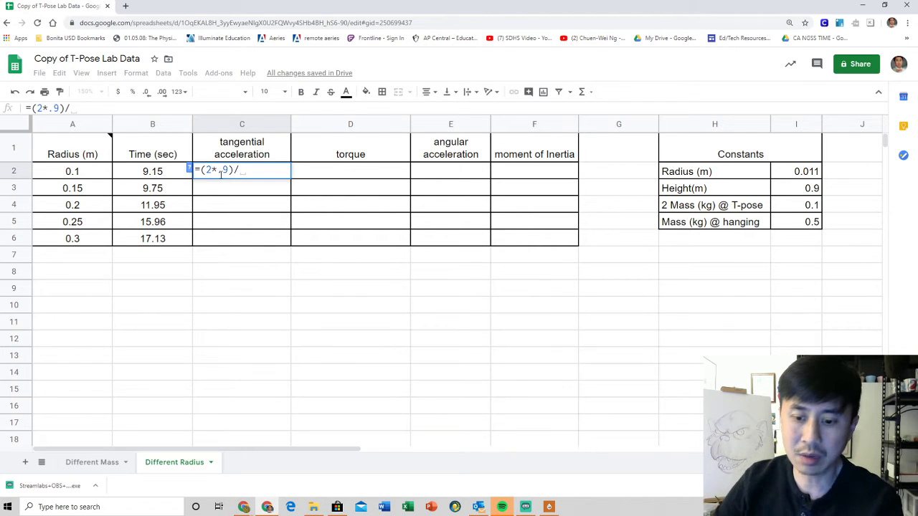
text(()
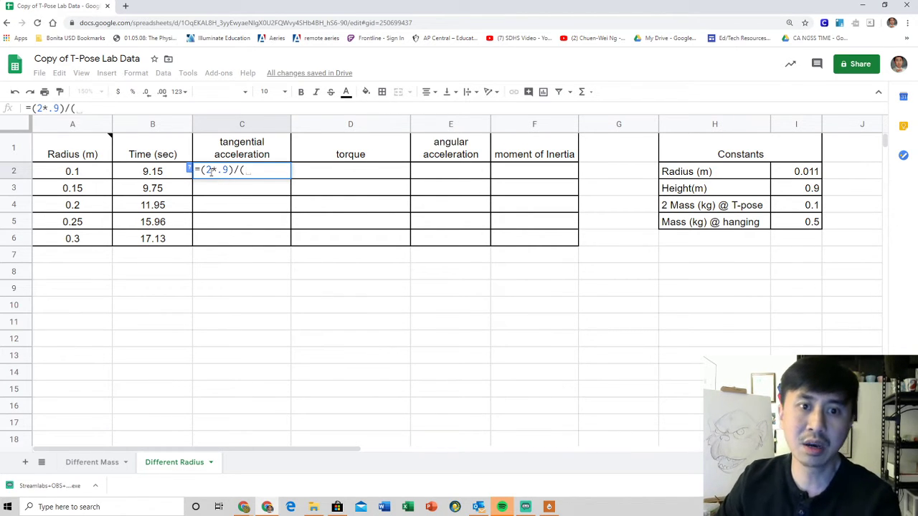
click(152, 174)
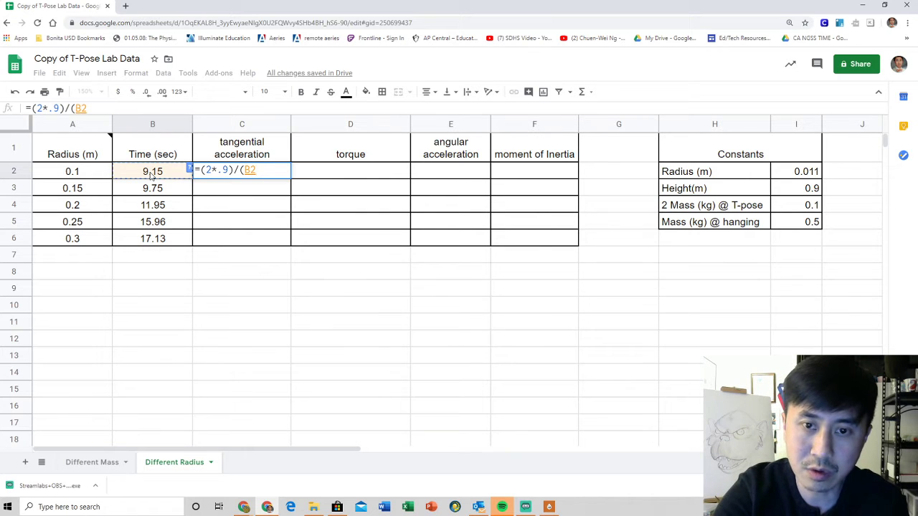
text(^2))
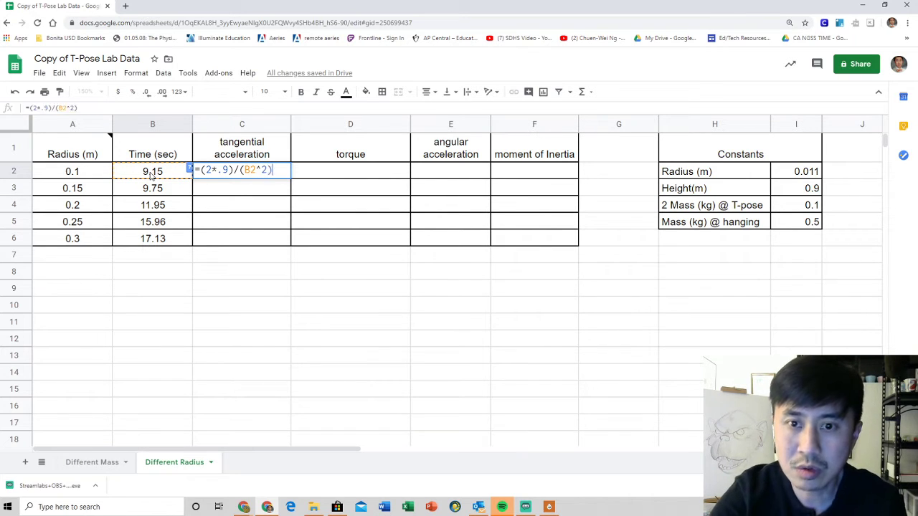
key(Return)
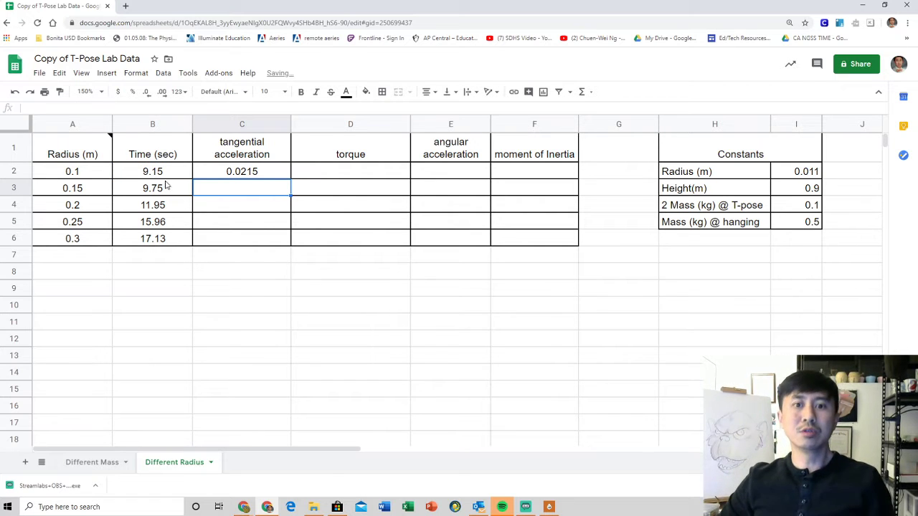
- Set C2 to the Automatic number format and fill its formula down through C6
click(244, 174)
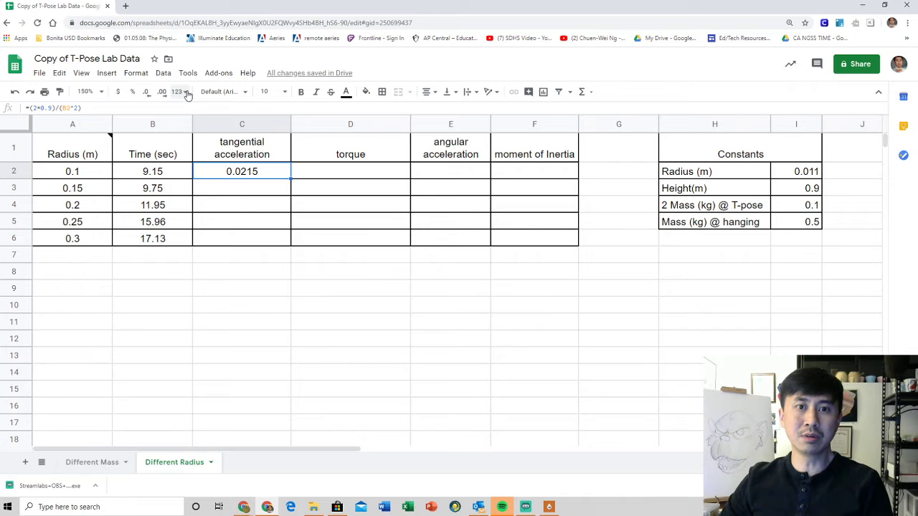
click(179, 92)
click(203, 113)
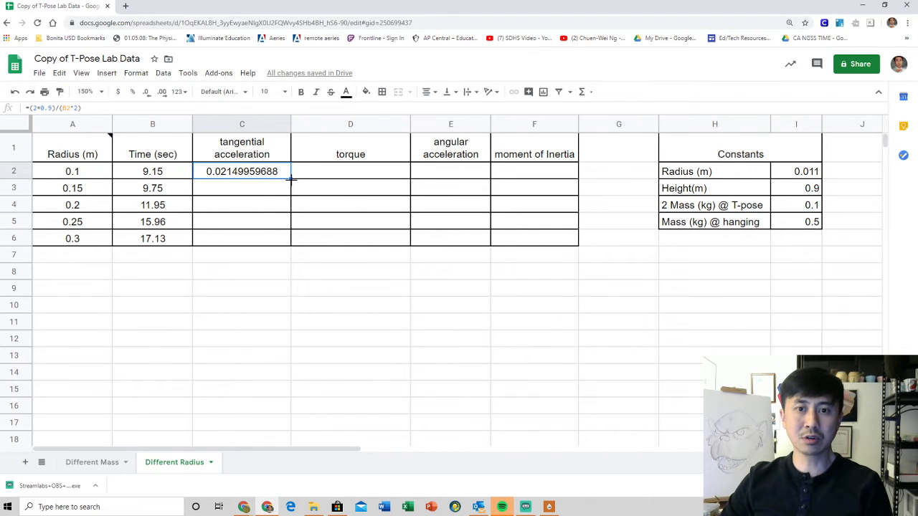
drag(290, 179, 289, 243)
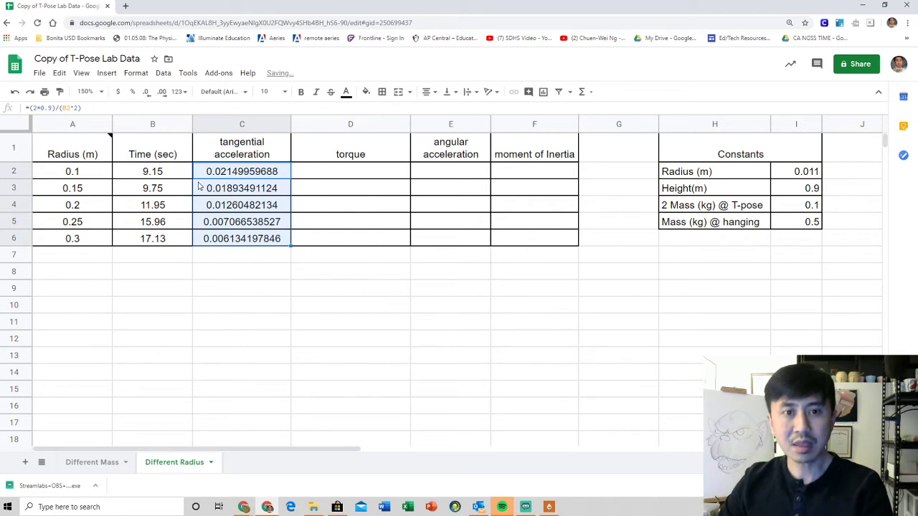
- Format the tangential acceleration values in C2:C6 as Number with four decimal places
click(178, 93)
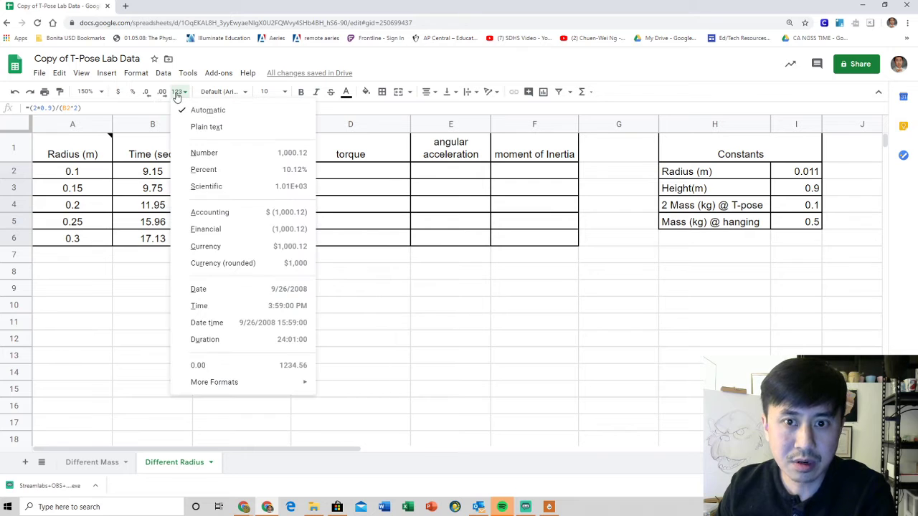
click(211, 152)
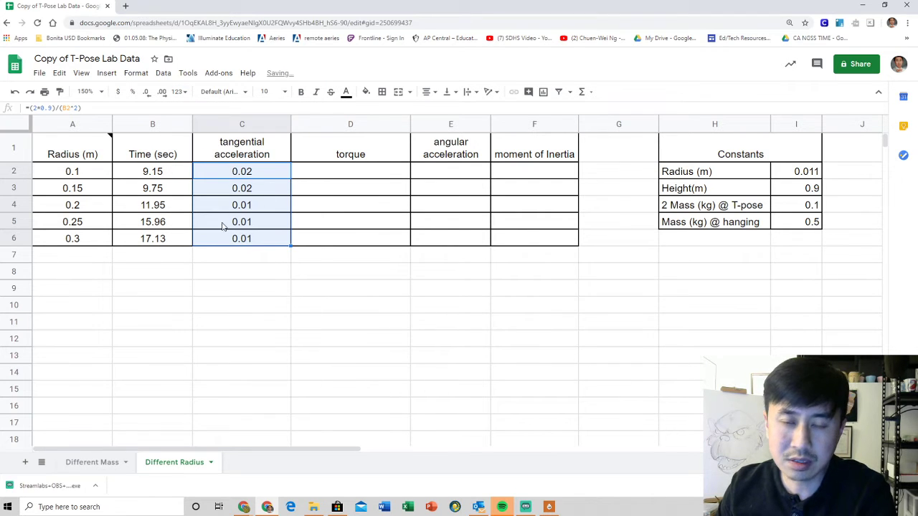
click(162, 93)
click(163, 94)
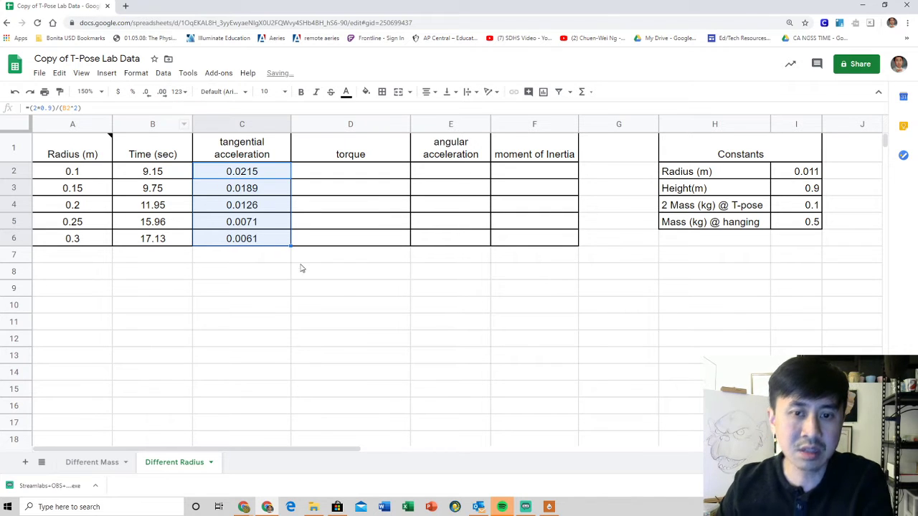
click(342, 282)
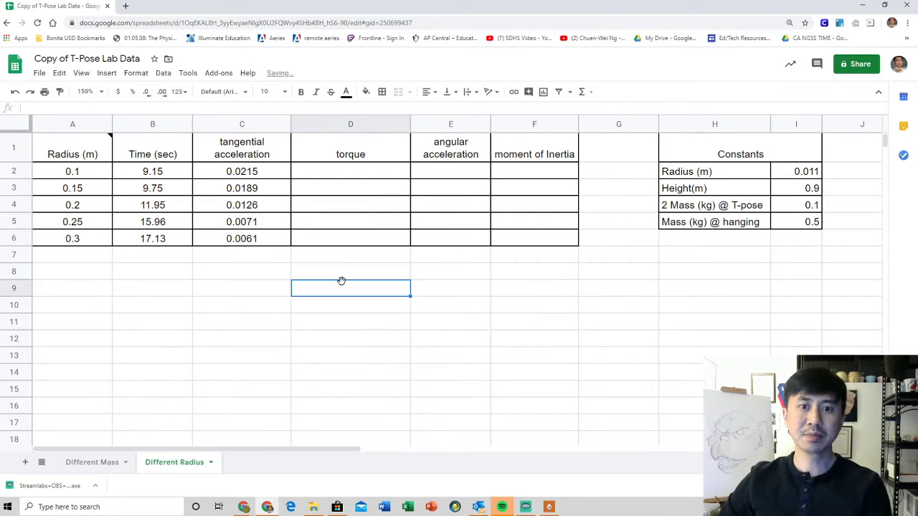
- Enter the torque formula =.5(9.8-C2)*.011 in D2, referencing the tangential acceleration of the first data row
click(337, 174)
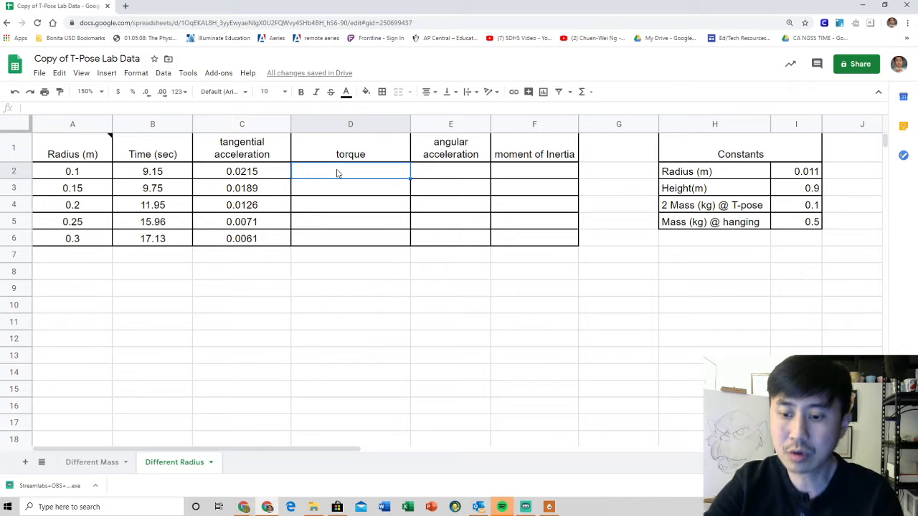
text(=)
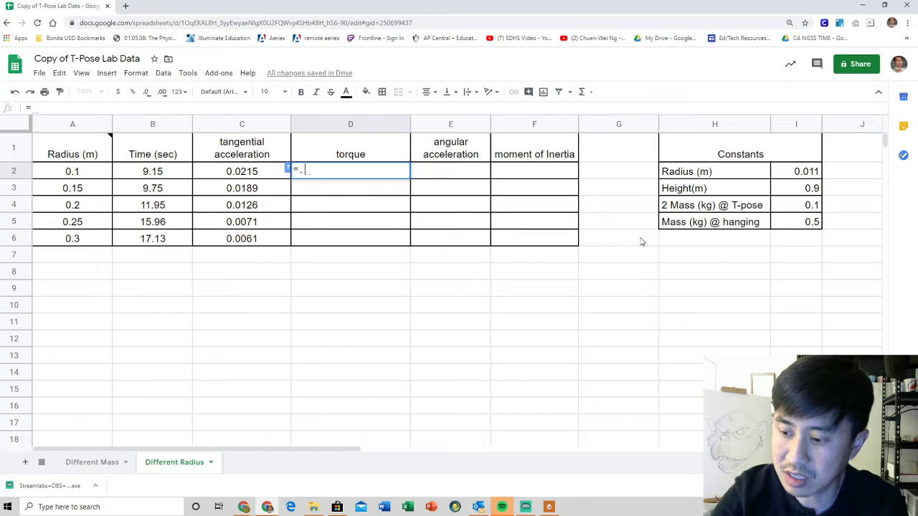
text(.5()
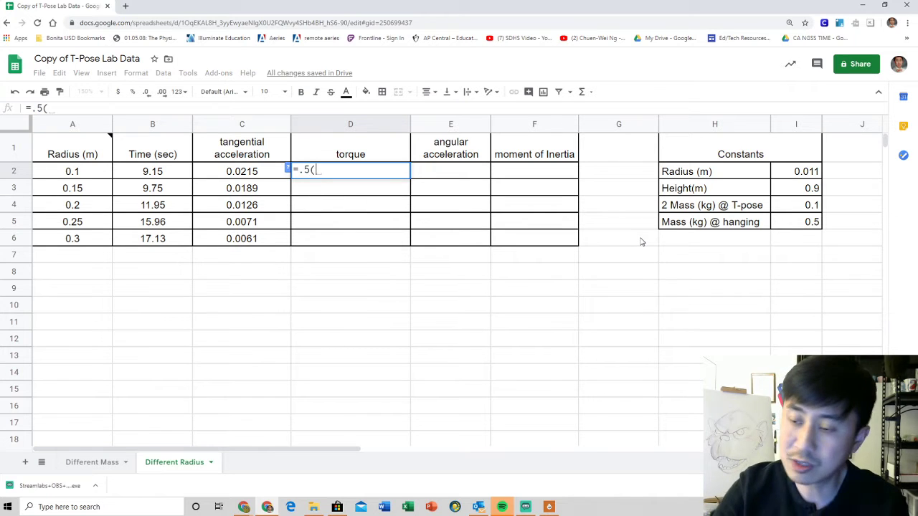
text(9.8-)
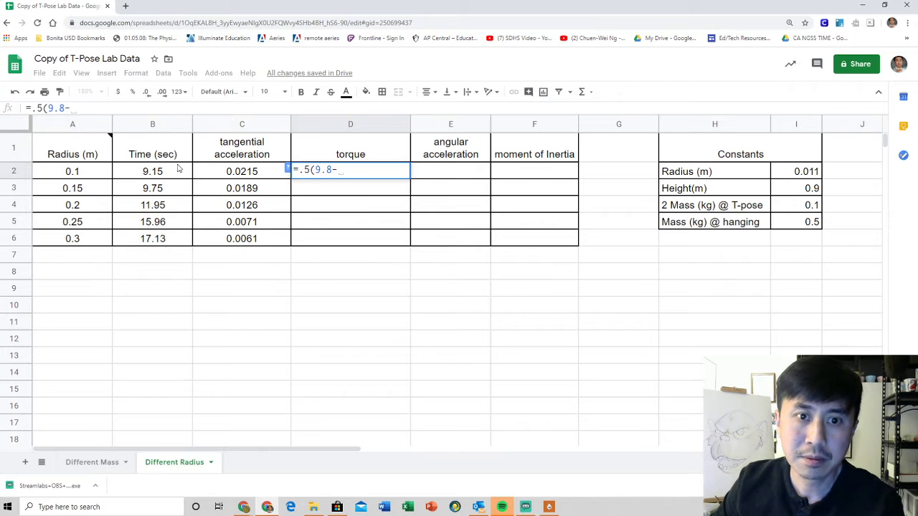
click(234, 173)
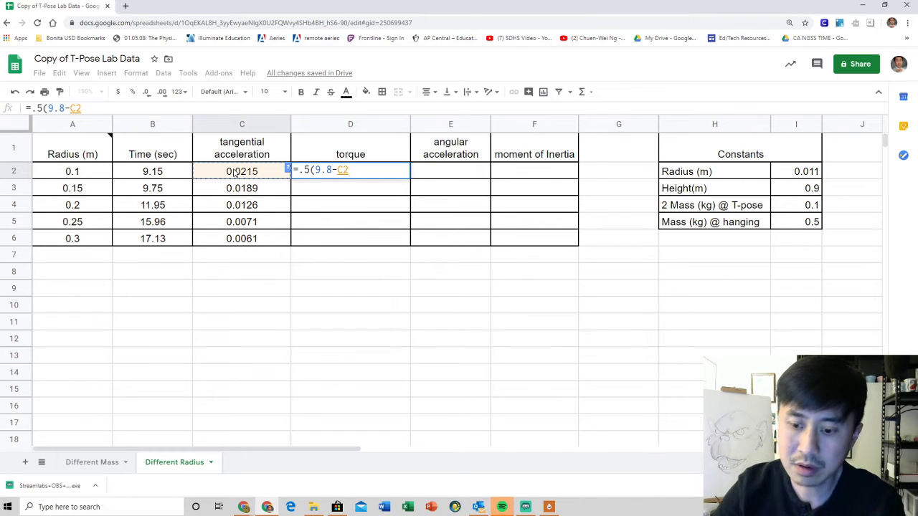
text()*)
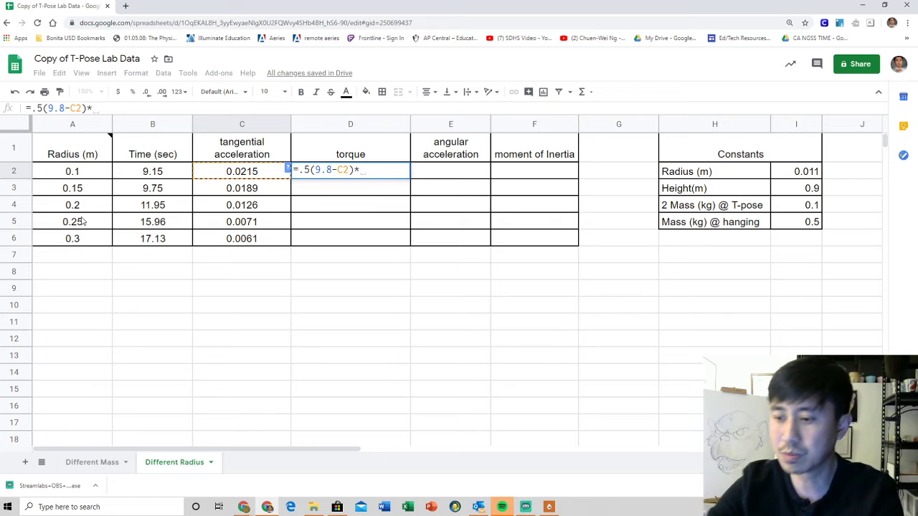
text(.011)
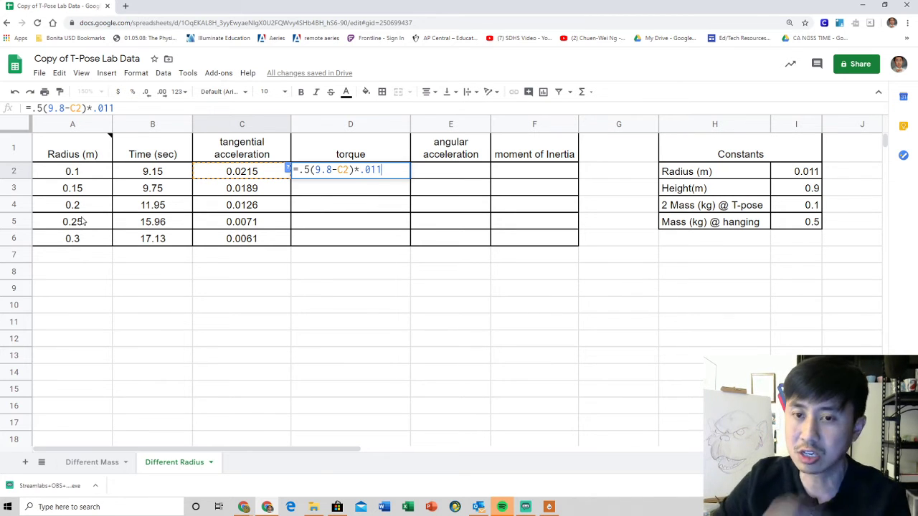
key(Return)
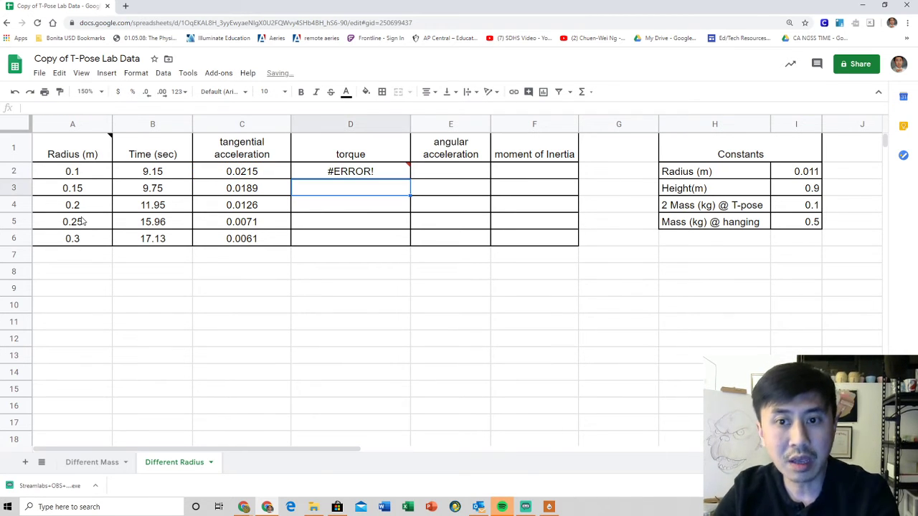
- Correct the D2 torque formula to =.5*(9.8-C2)*.011 and fill it down through D6
click(337, 176)
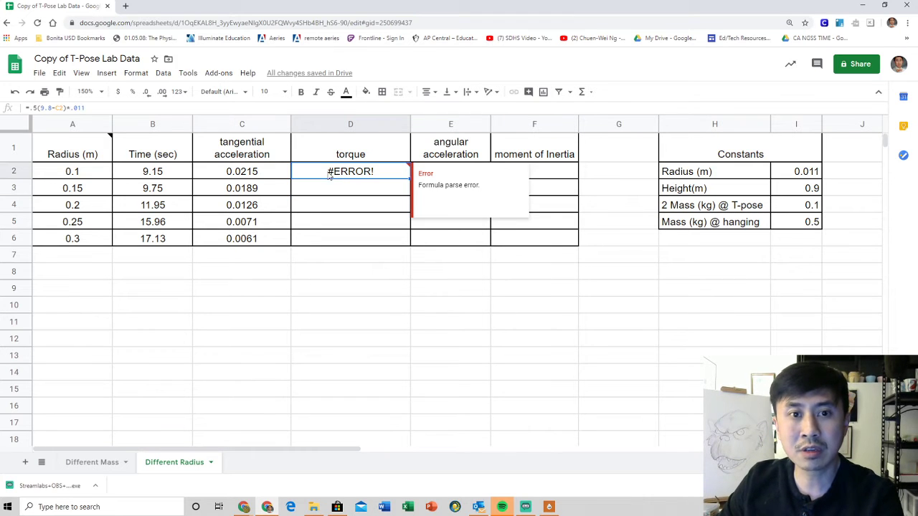
click(130, 108)
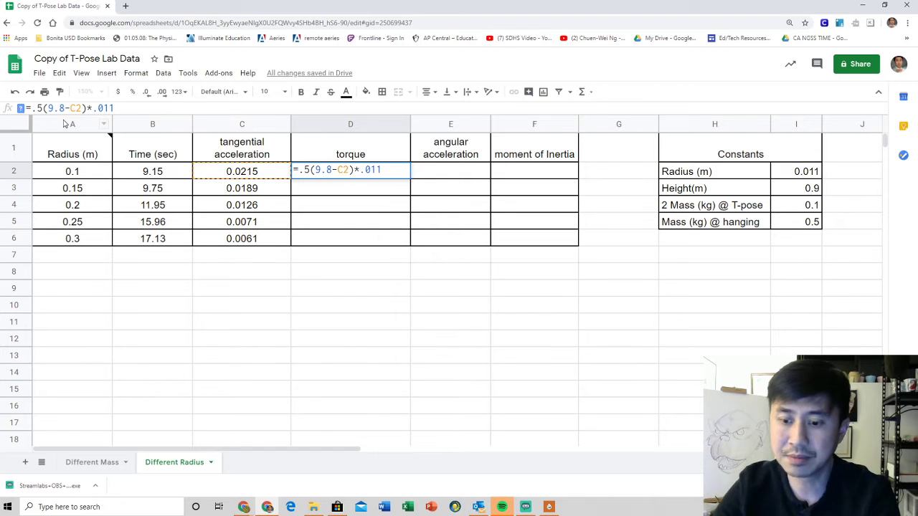
text(*)
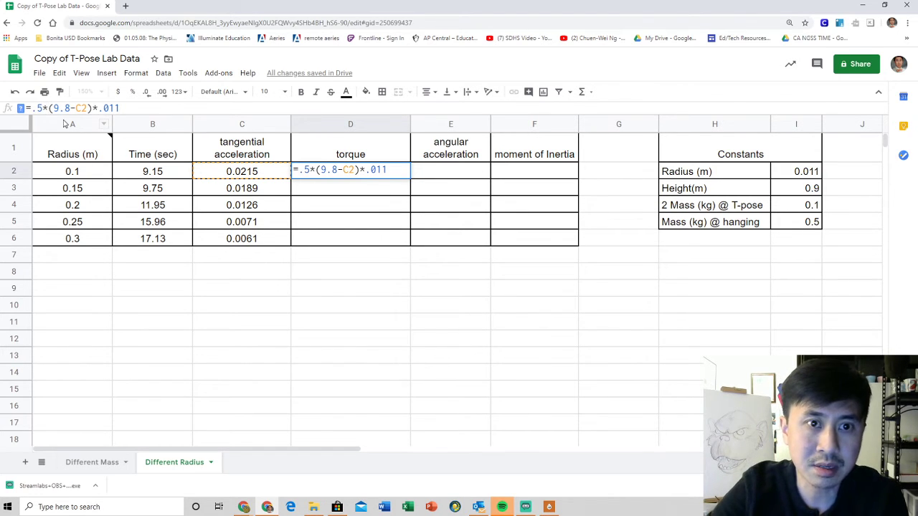
key(Return)
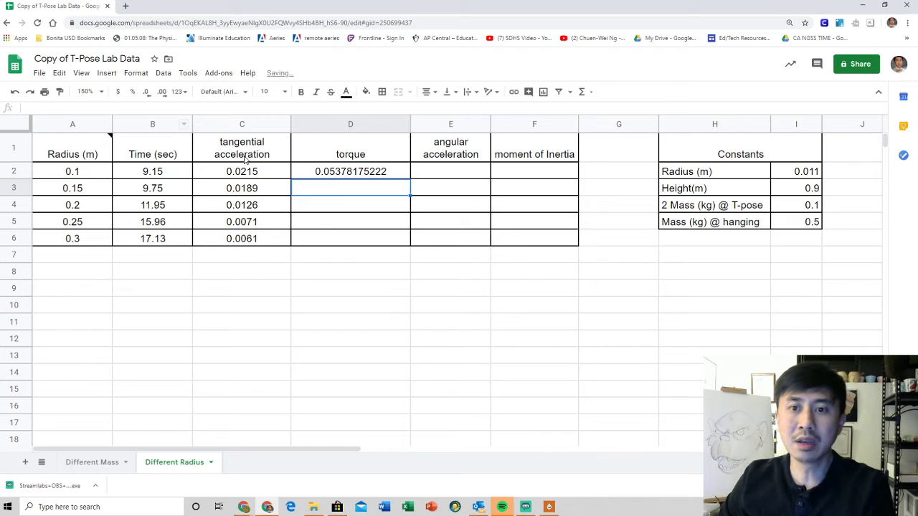
click(353, 172)
drag(411, 179, 406, 239)
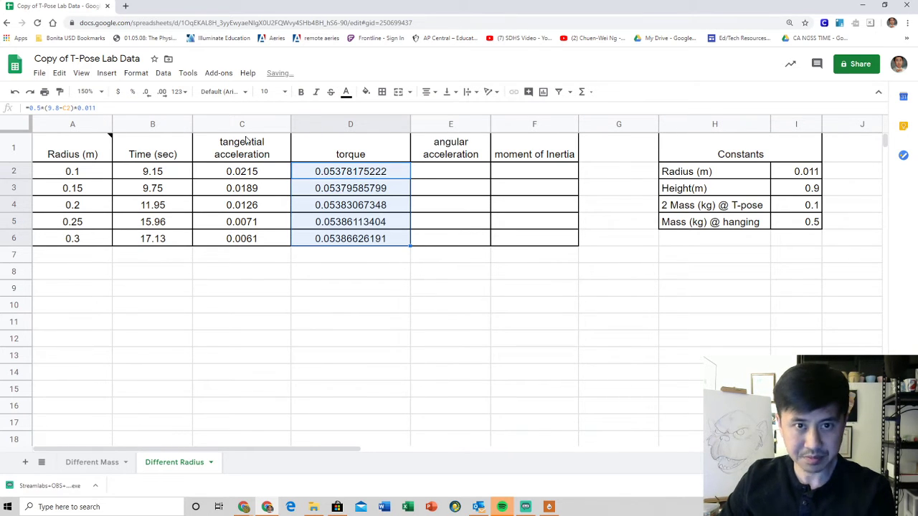
- Format the torque values in D2:D6 as Number with four decimal places
click(177, 94)
click(205, 148)
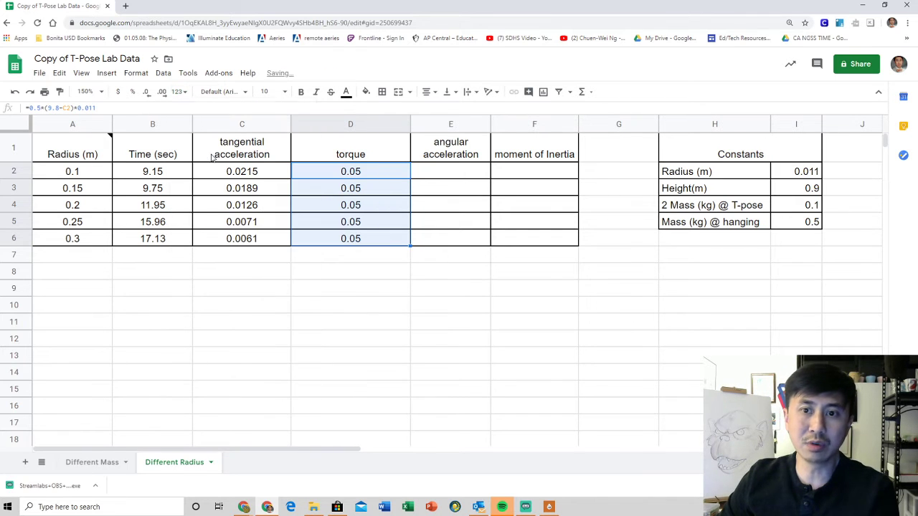
click(179, 92)
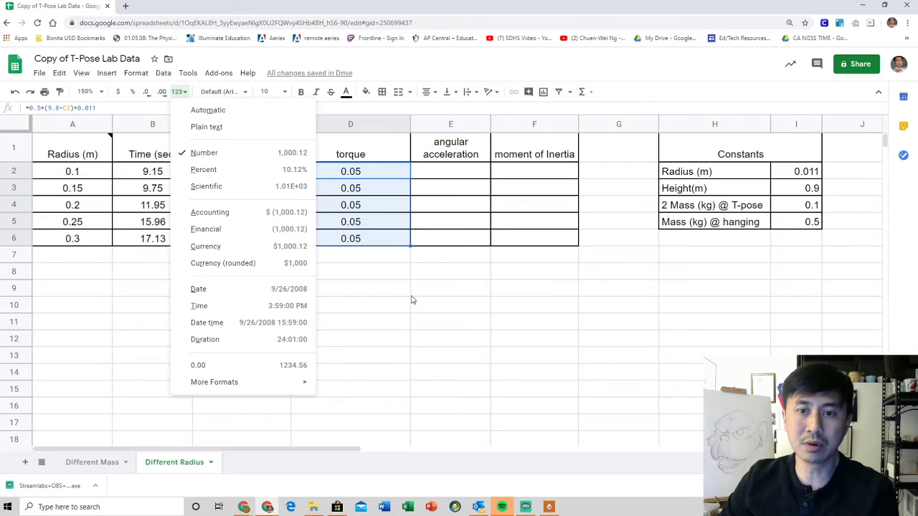
click(411, 296)
drag(352, 155, 363, 238)
click(162, 93)
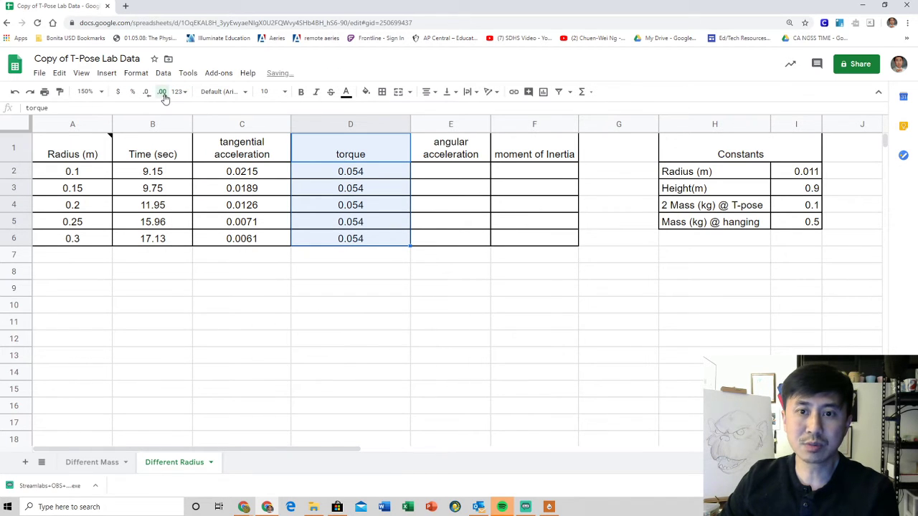
click(164, 96)
click(350, 270)
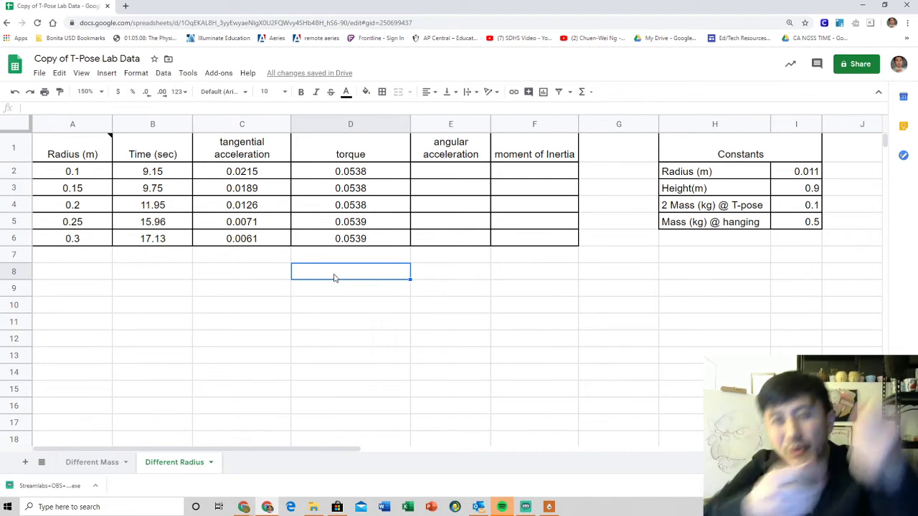
- Enter the angular acceleration formula =C2/.011 in E2 and fill it down through E6
click(463, 180)
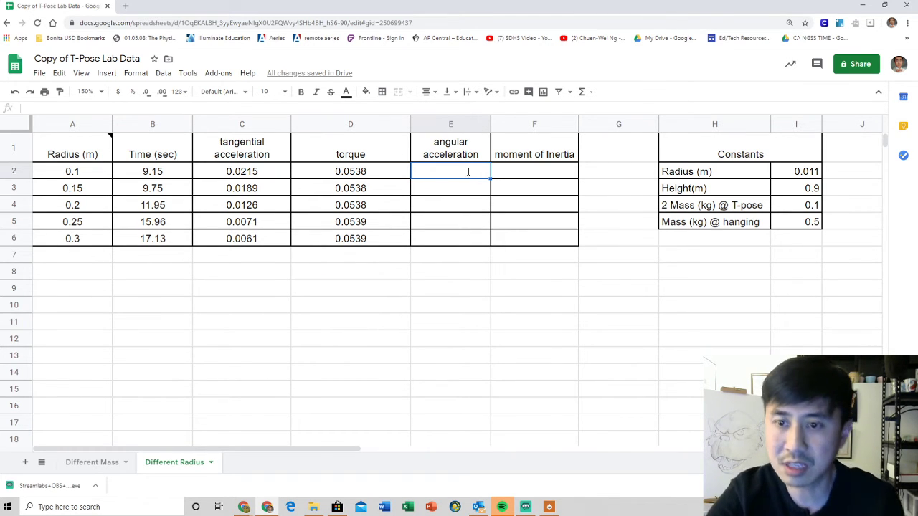
text(=)
click(234, 176)
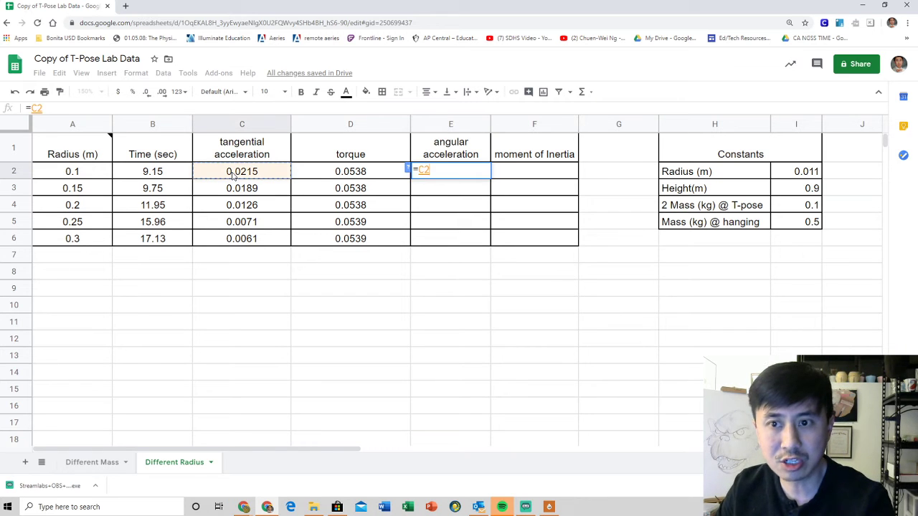
text(/)
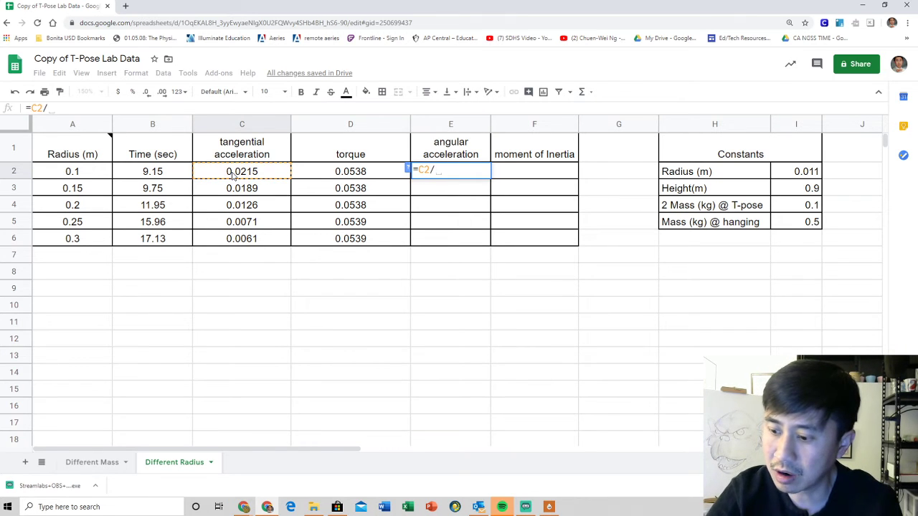
text(.011)
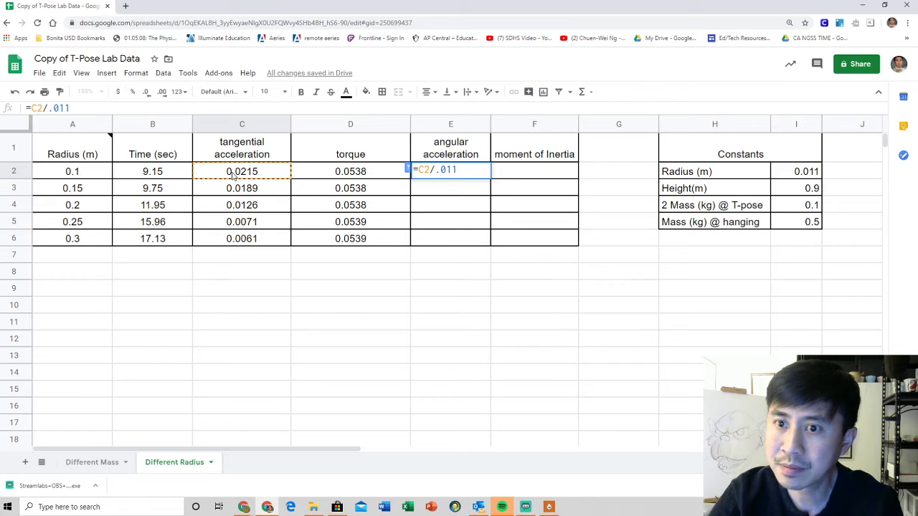
key(Return)
click(455, 173)
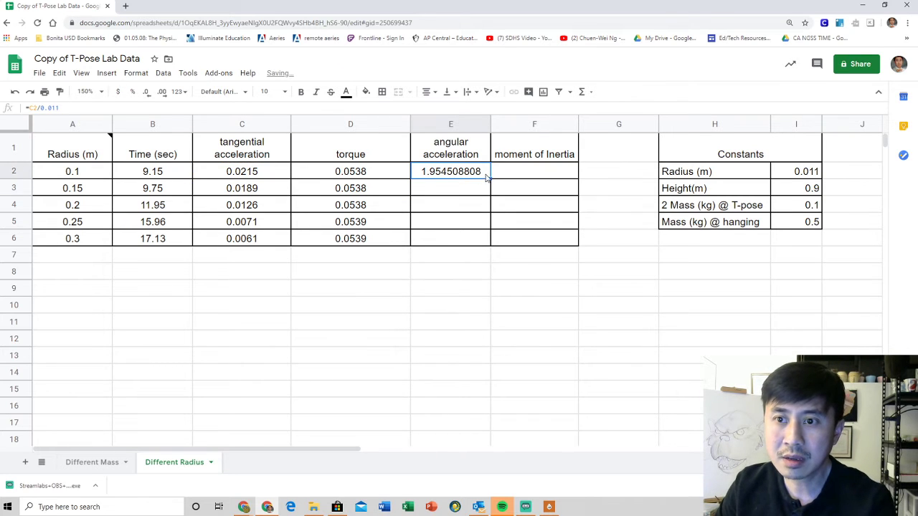
drag(490, 180, 488, 244)
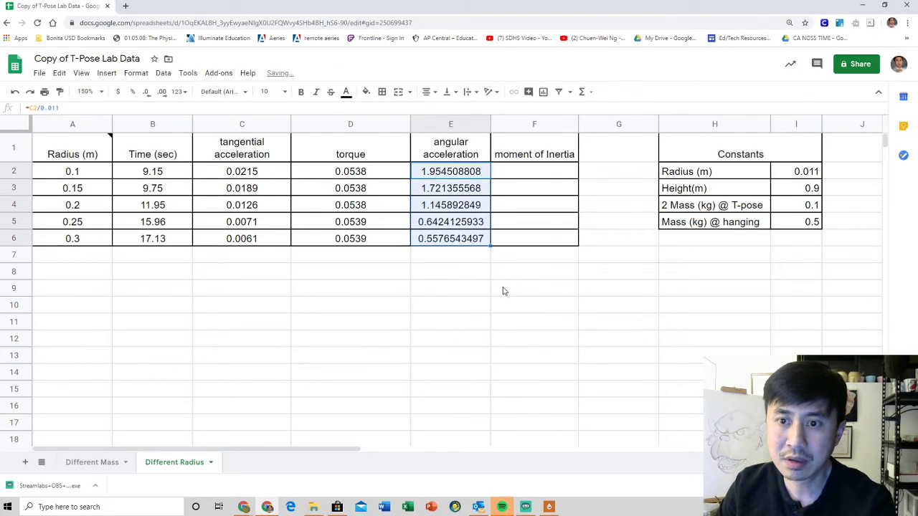
- Format the angular acceleration values in E2:E6 as Number with three decimal places
click(177, 92)
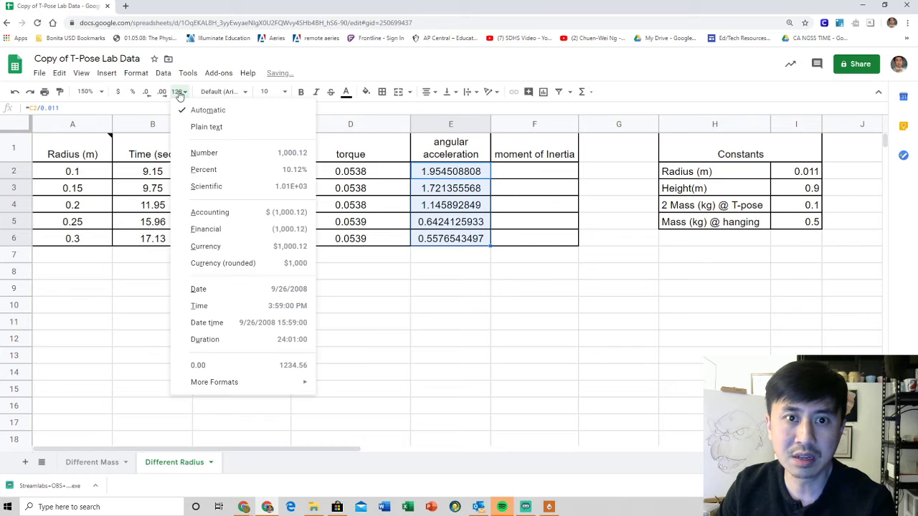
click(221, 153)
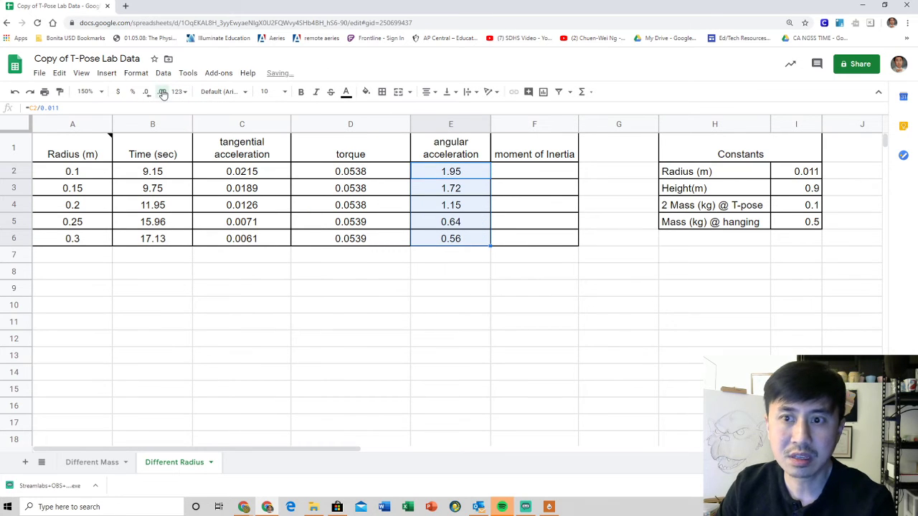
click(163, 92)
click(450, 293)
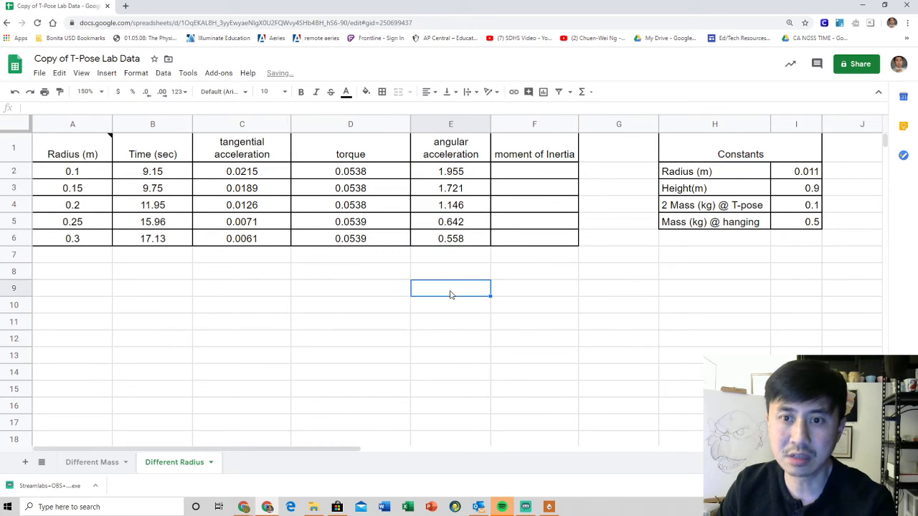
- Enter the moment of inertia formula =D2/E2 in F2 and fill it down through F6
click(537, 175)
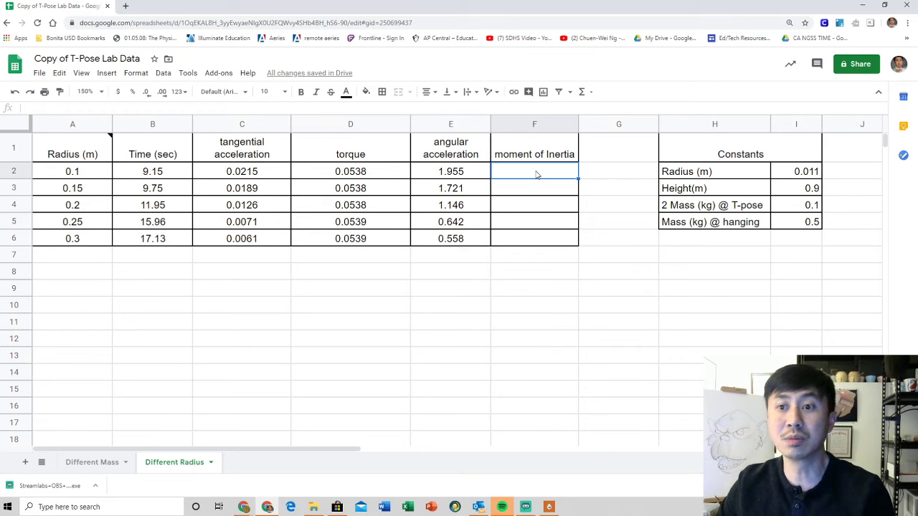
text(=)
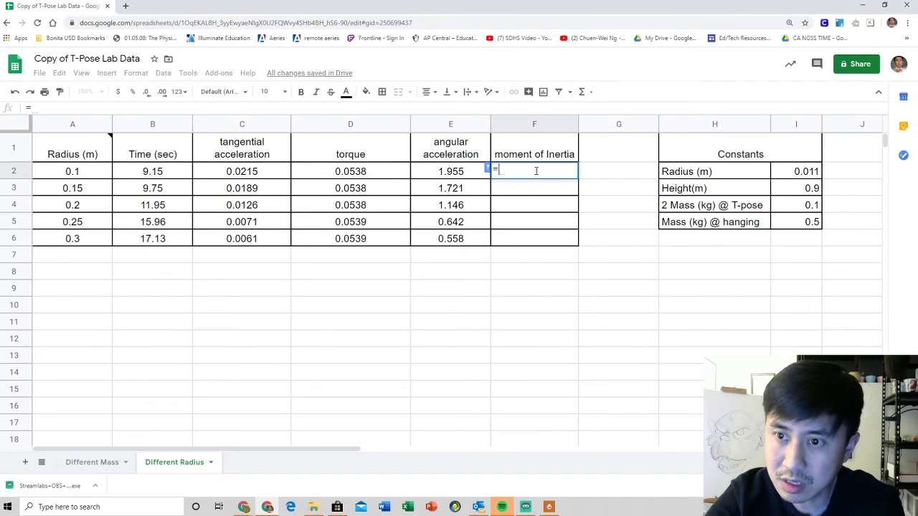
click(364, 174)
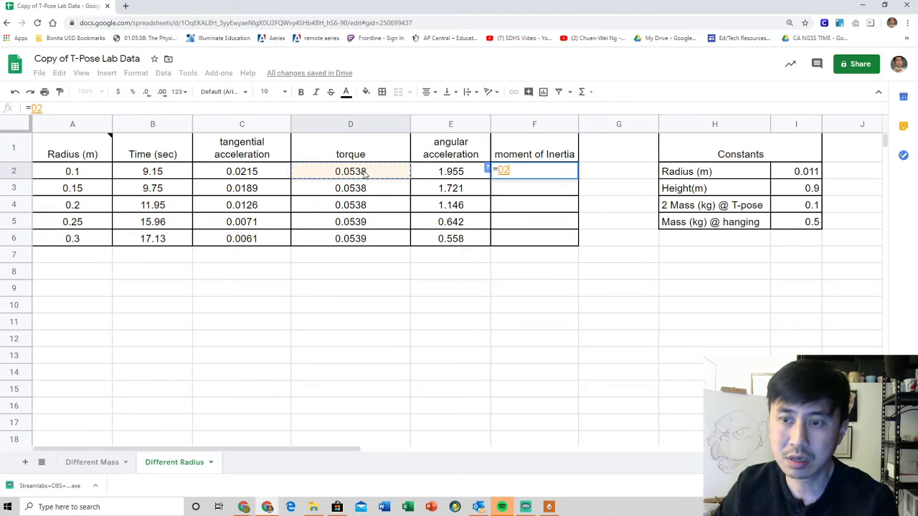
text(/)
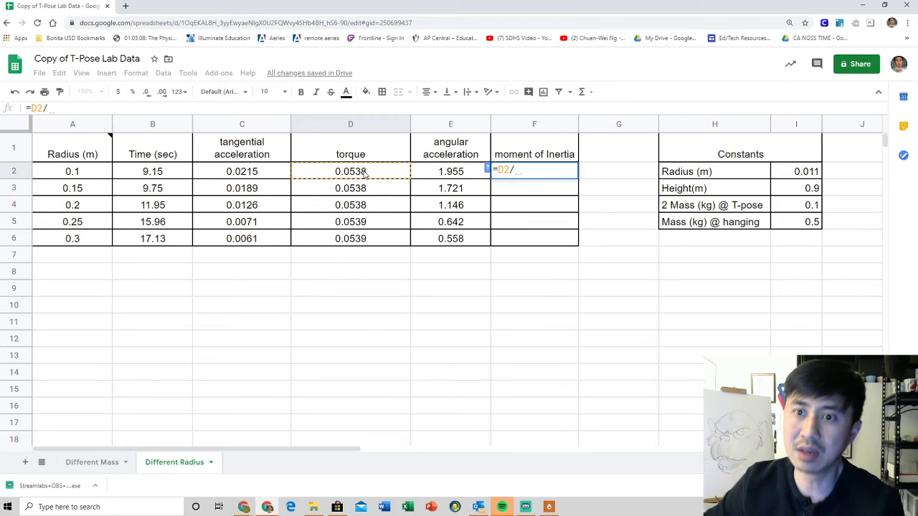
click(456, 175)
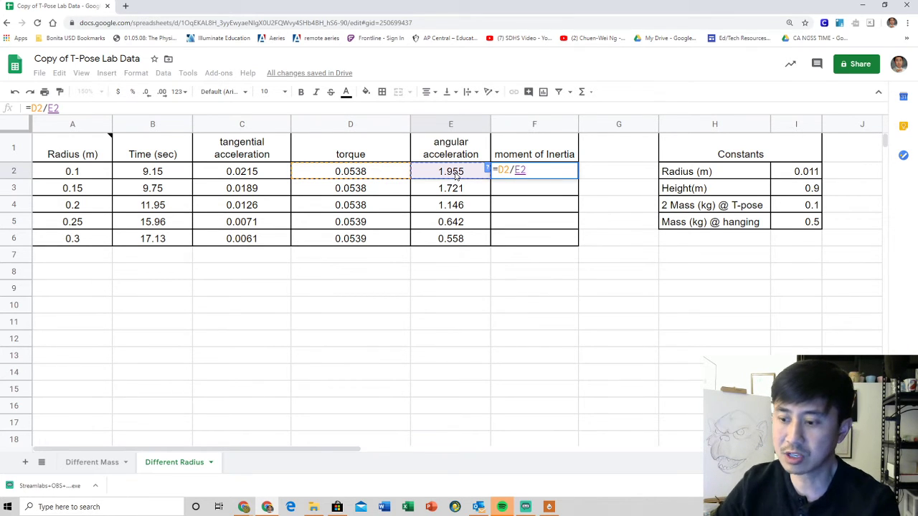
key(Return)
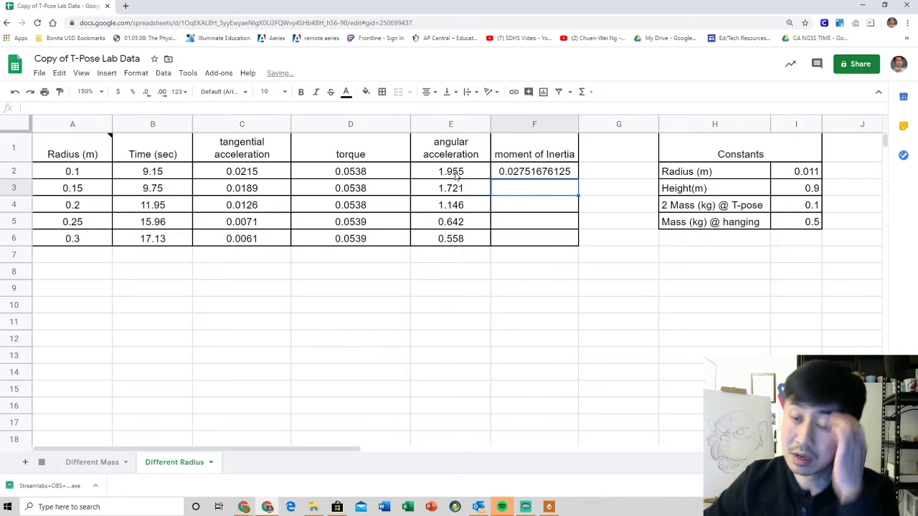
click(504, 177)
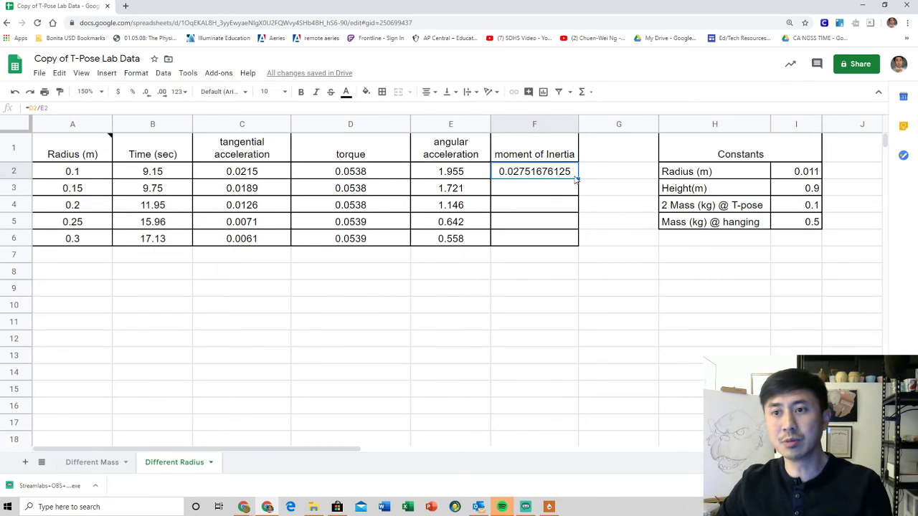
drag(578, 178, 578, 244)
click(565, 296)
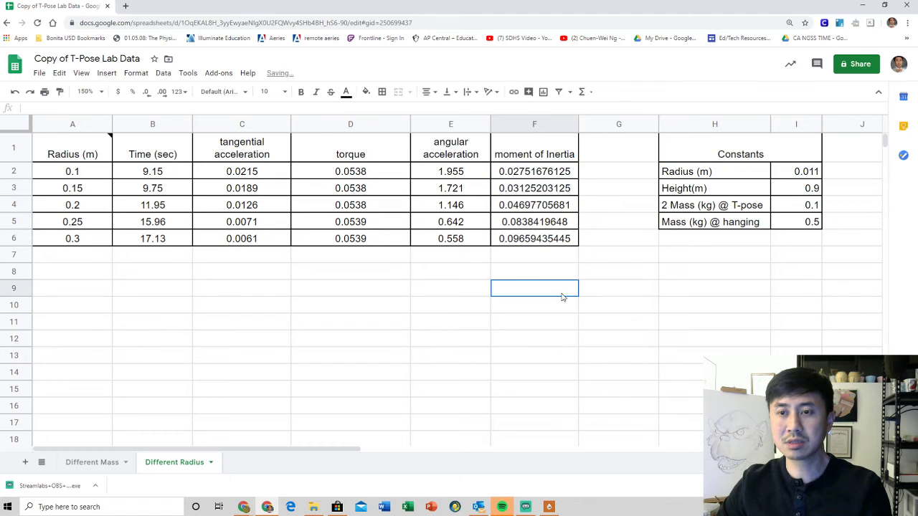
- Format the moment of inertia values in F2:F6 as Number with four decimal places
click(549, 176)
drag(551, 188, 557, 238)
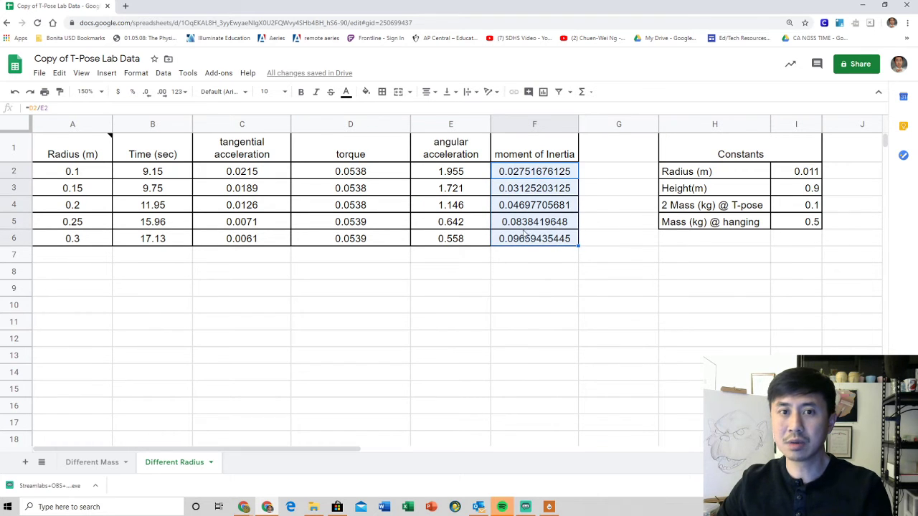
click(183, 94)
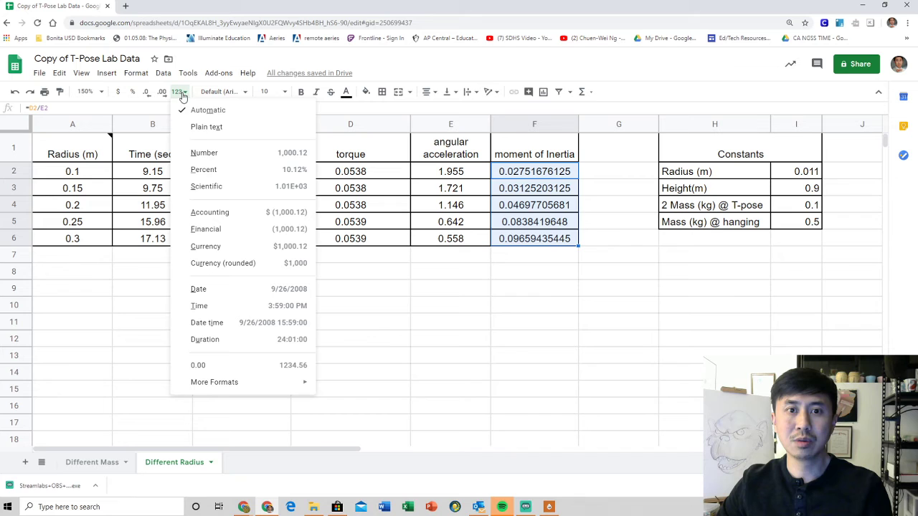
click(212, 152)
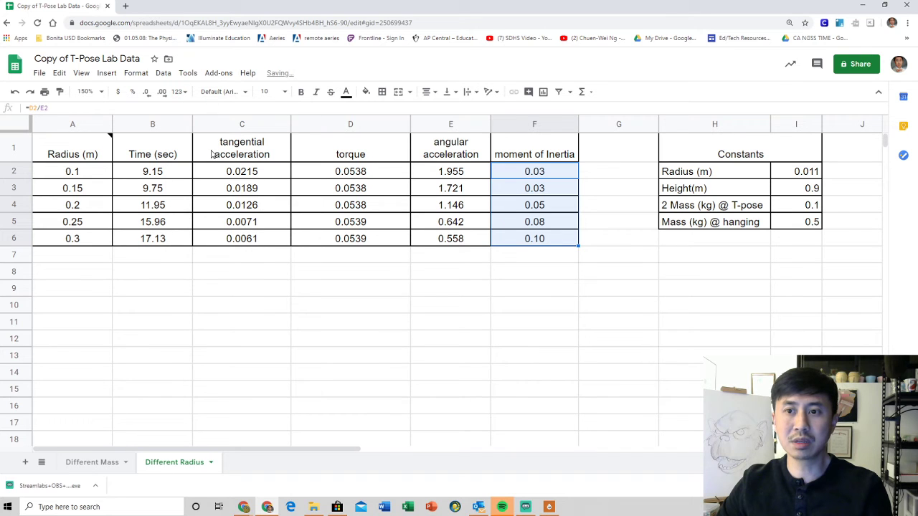
click(163, 93)
click(163, 93)
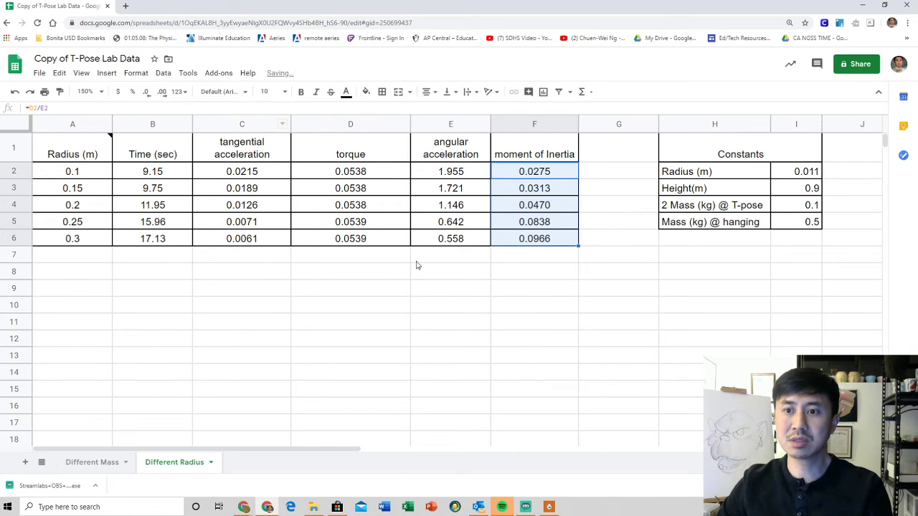
click(459, 284)
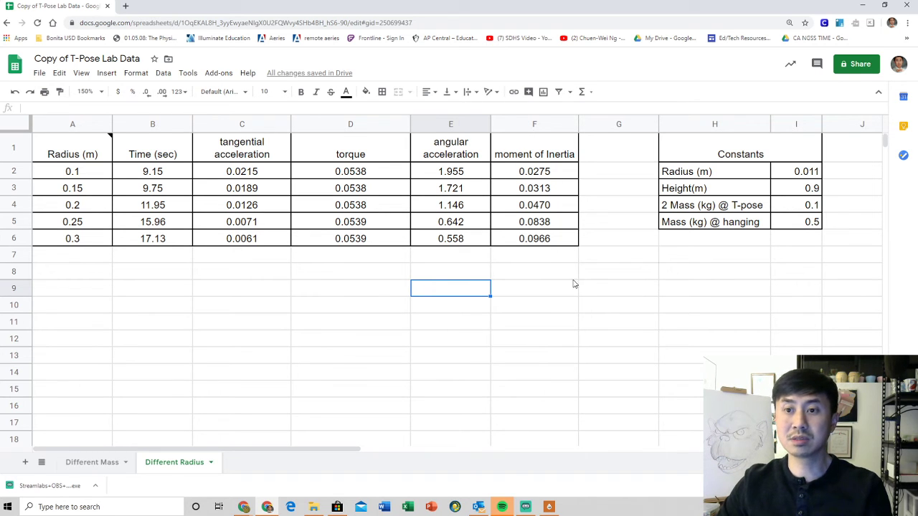
- Insert a chart from the Radius and moment of Inertia columns, A1:A6 and F1:F6, including their headers
drag(94, 159, 87, 240)
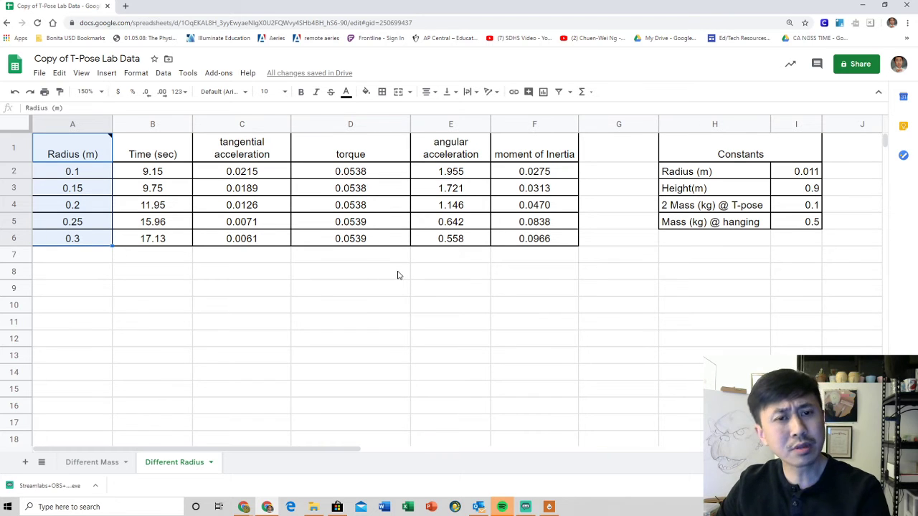
drag(543, 154, 541, 241)
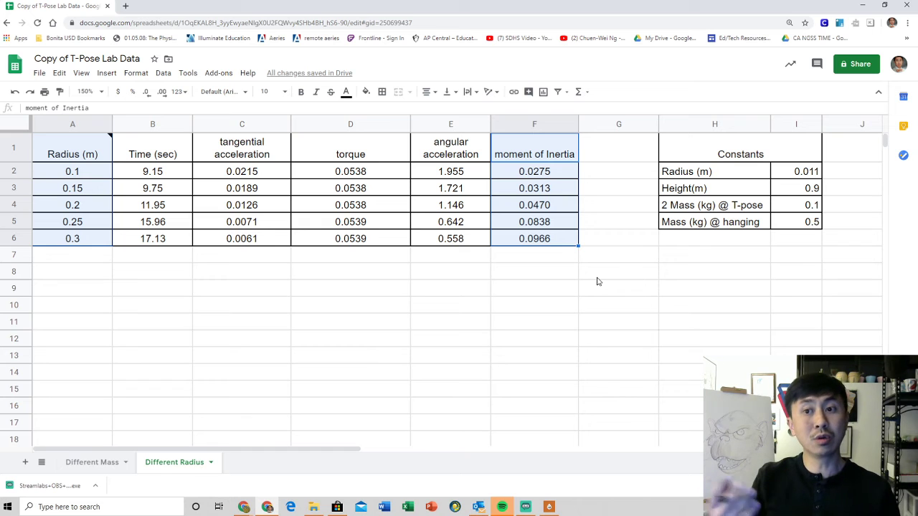
click(543, 92)
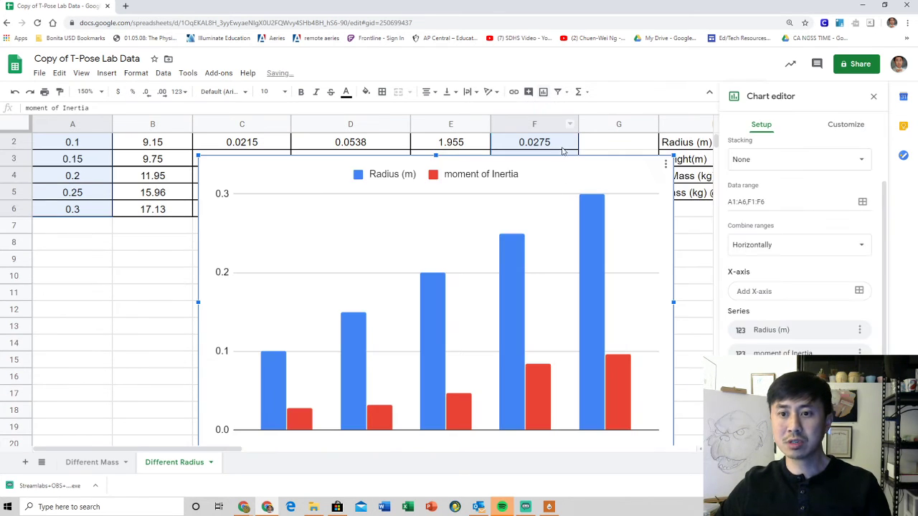
- Shrink the chart from its upper-right corner and move it up over the data table
scroll(559, 335, down, 2)
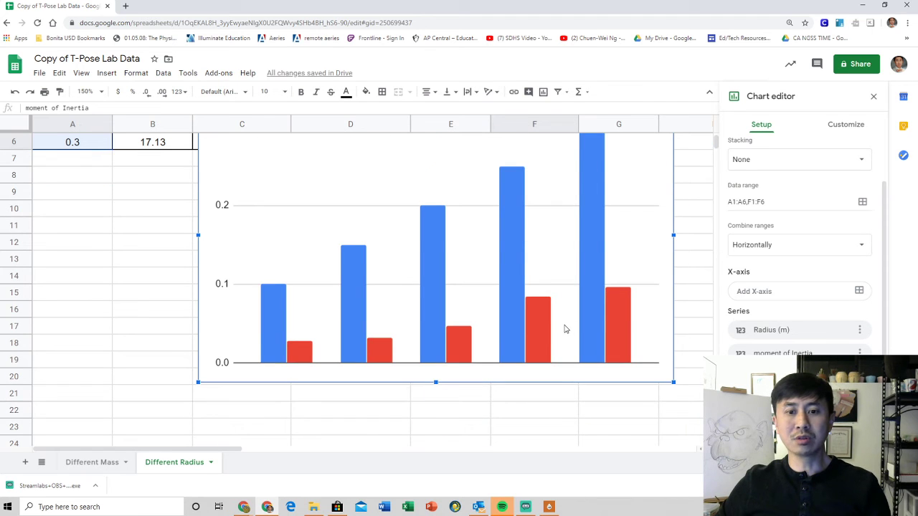
scroll(564, 332, up, 2)
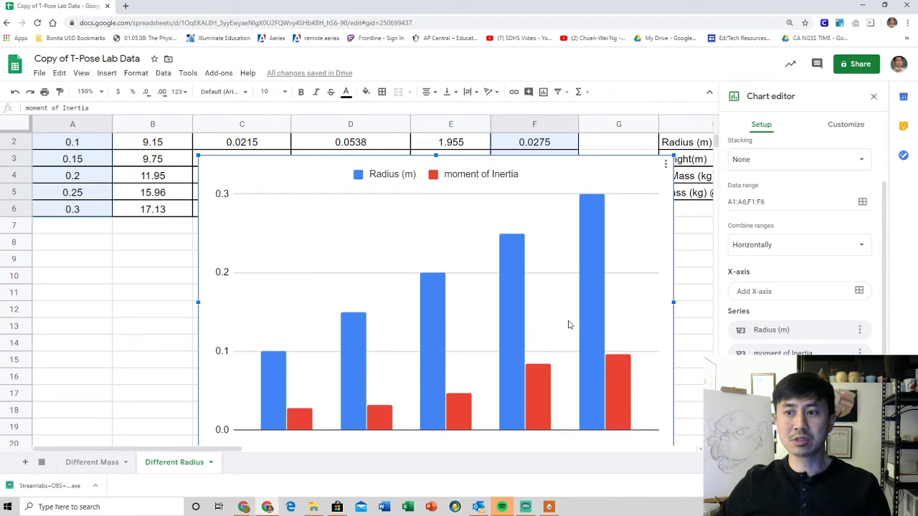
scroll(567, 324, down, 1)
scroll(569, 324, up, 1)
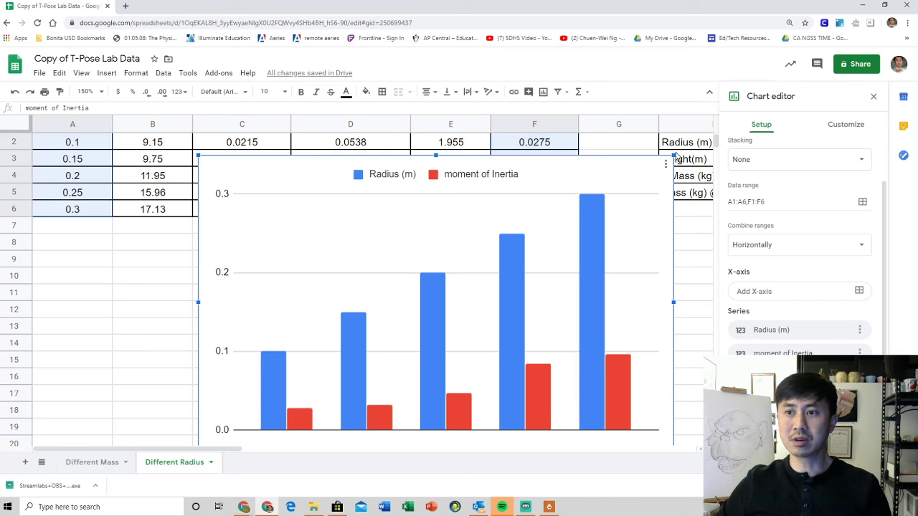
drag(673, 156, 567, 222)
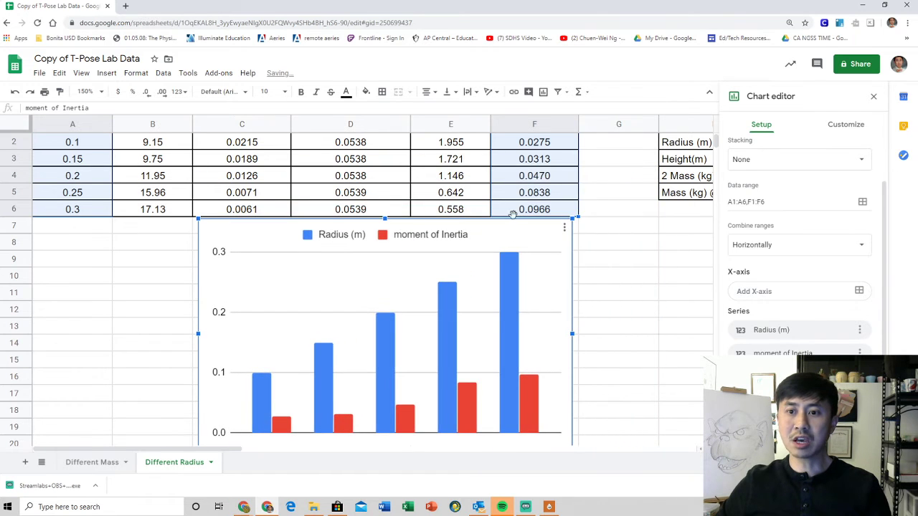
drag(513, 217, 533, 136)
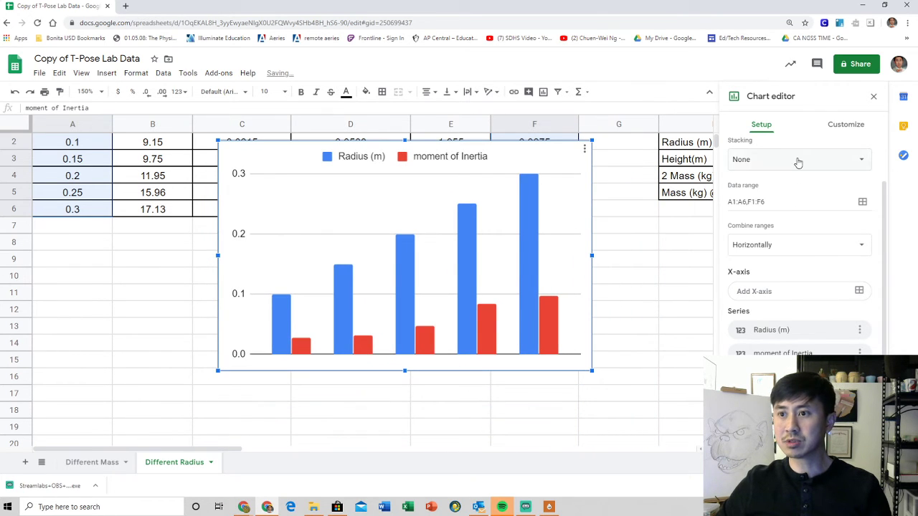
- Change the chart type to Scatter chart
scroll(805, 240, up, 2)
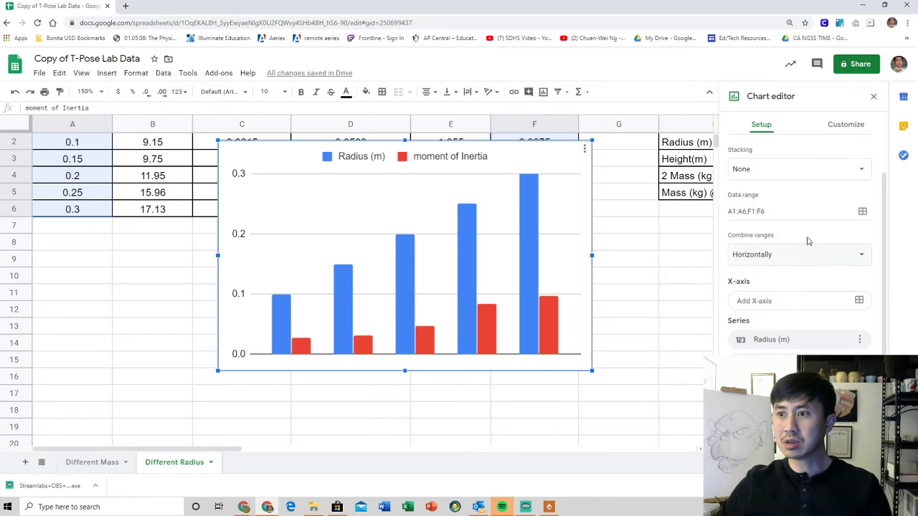
click(803, 168)
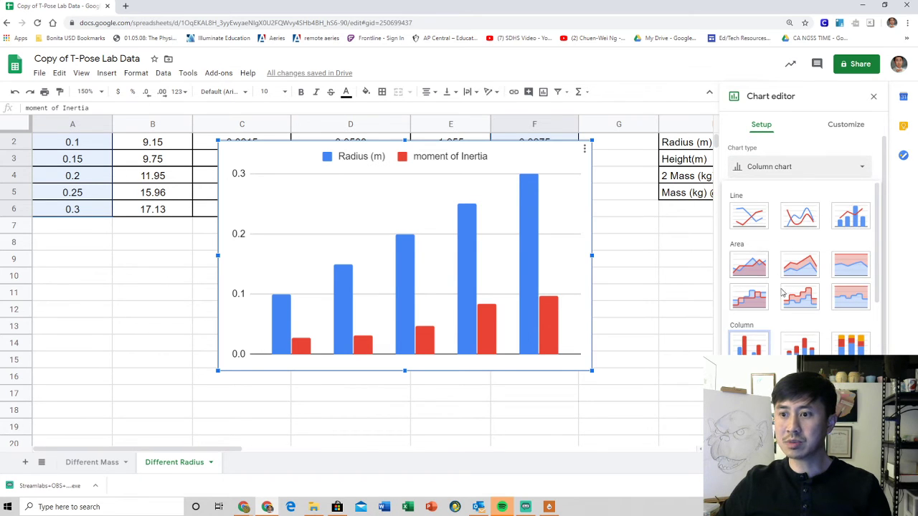
scroll(786, 303, down, 2)
click(746, 348)
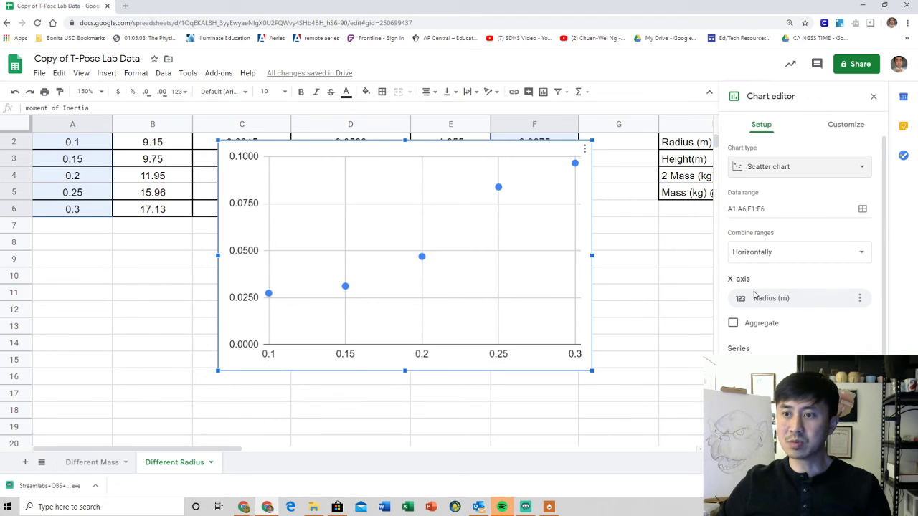
- Remove the scatter chart's Radius (m) X-axis and add it again from the range 'Different Radius'!A1:A6
click(860, 297)
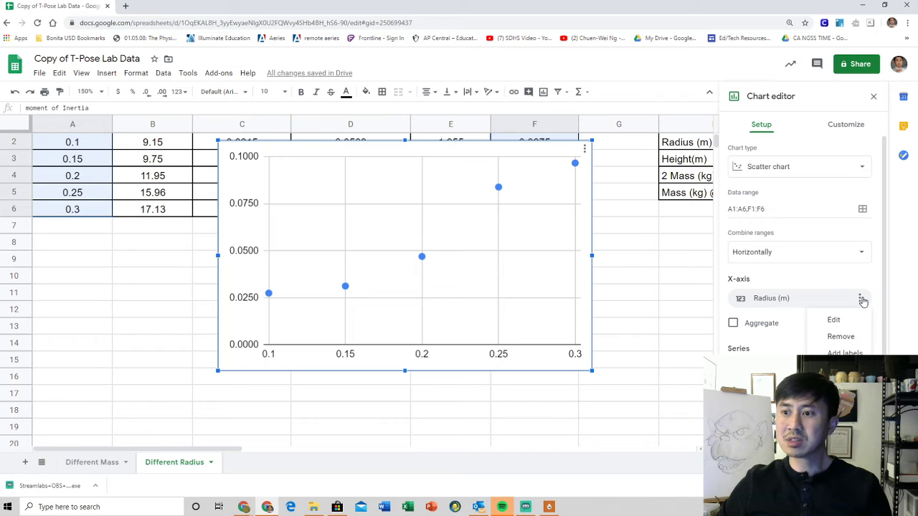
click(841, 336)
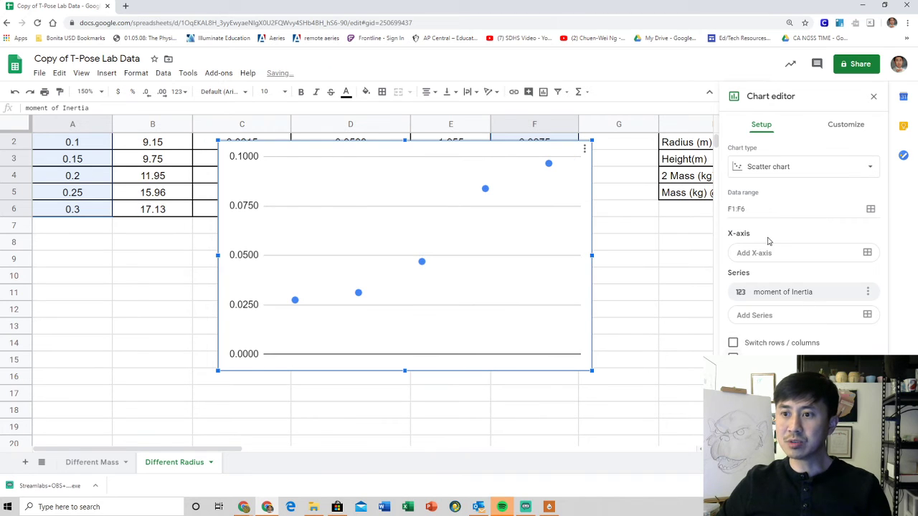
click(769, 253)
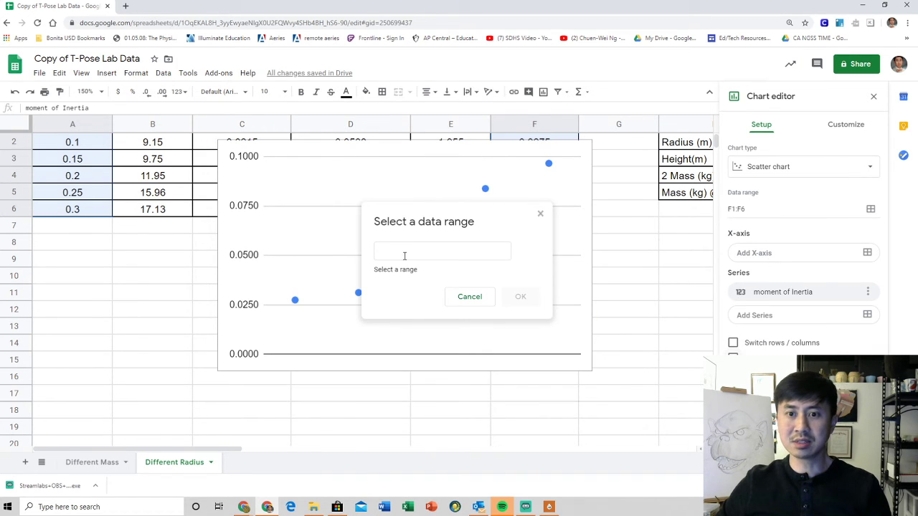
scroll(114, 190, up, 1)
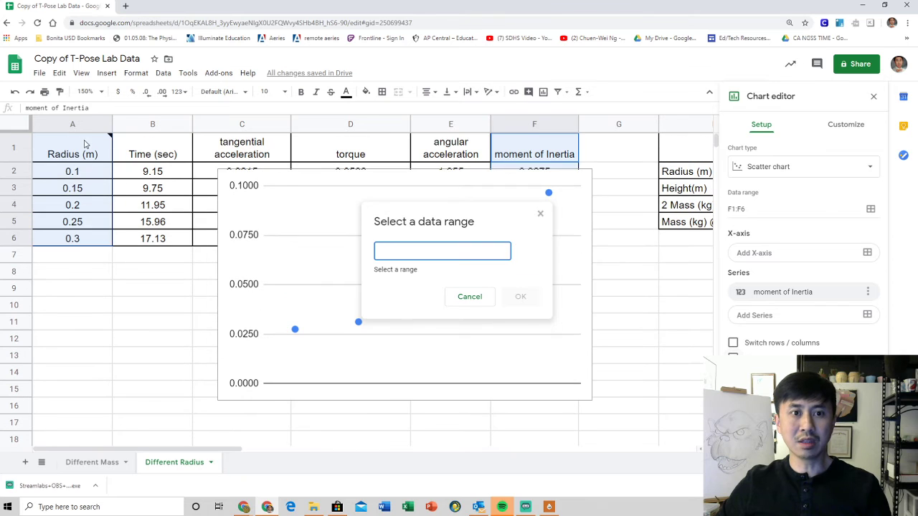
drag(84, 145, 88, 242)
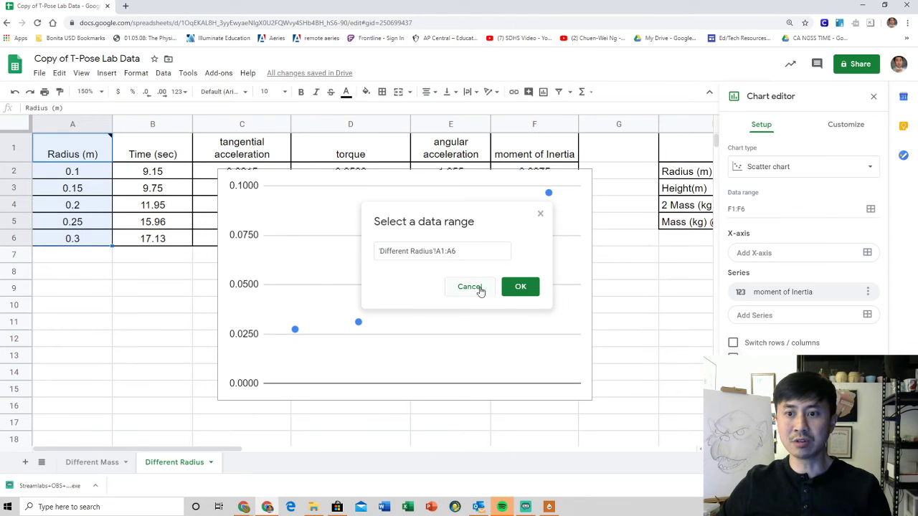
click(521, 287)
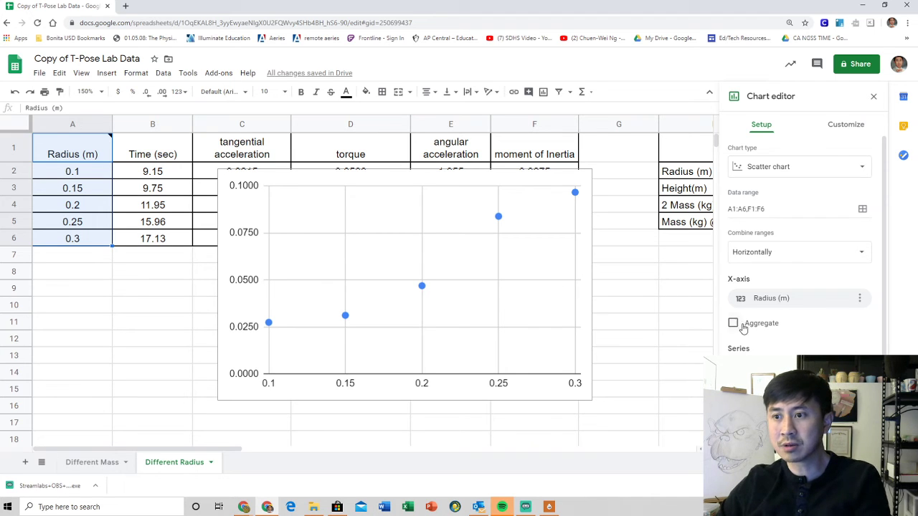
scroll(545, 289, down, 1)
scroll(543, 291, up, 1)
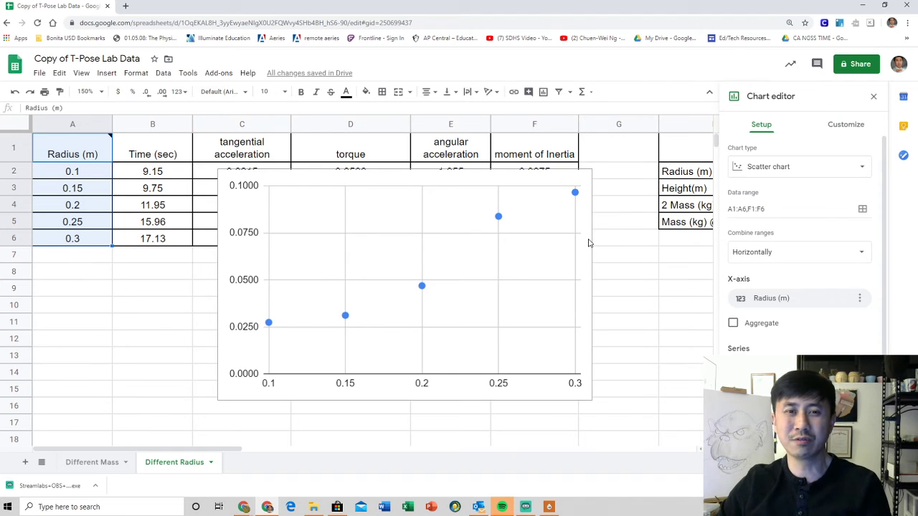
- Reposition the scatter chart over columns B to F, starting at the top of row 2
click(476, 184)
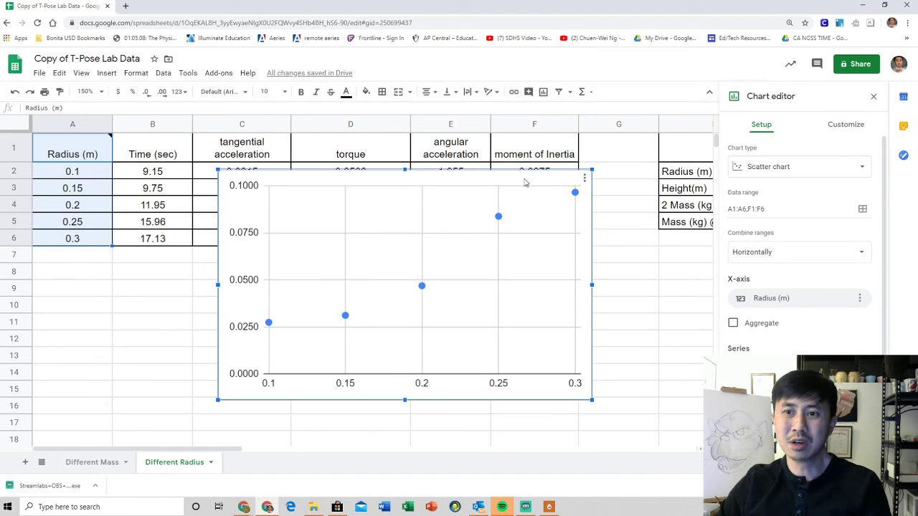
drag(526, 182, 653, 192)
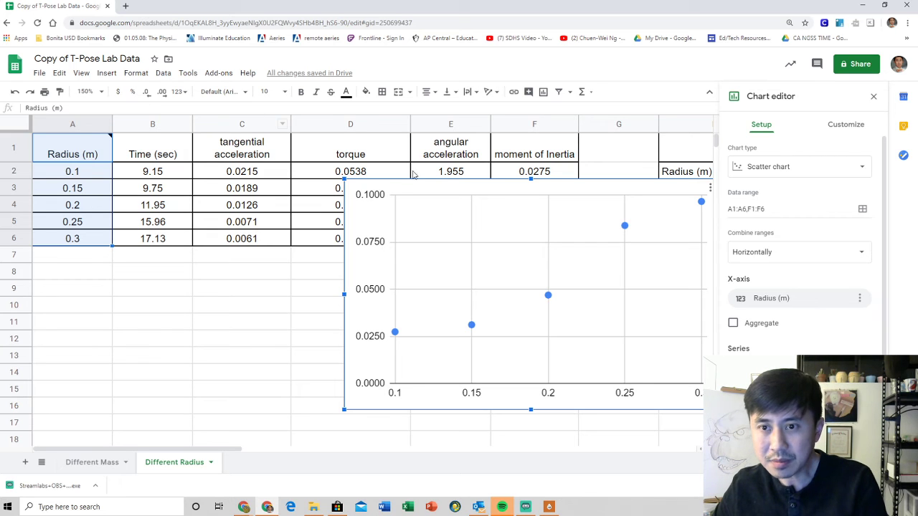
drag(424, 189, 233, 172)
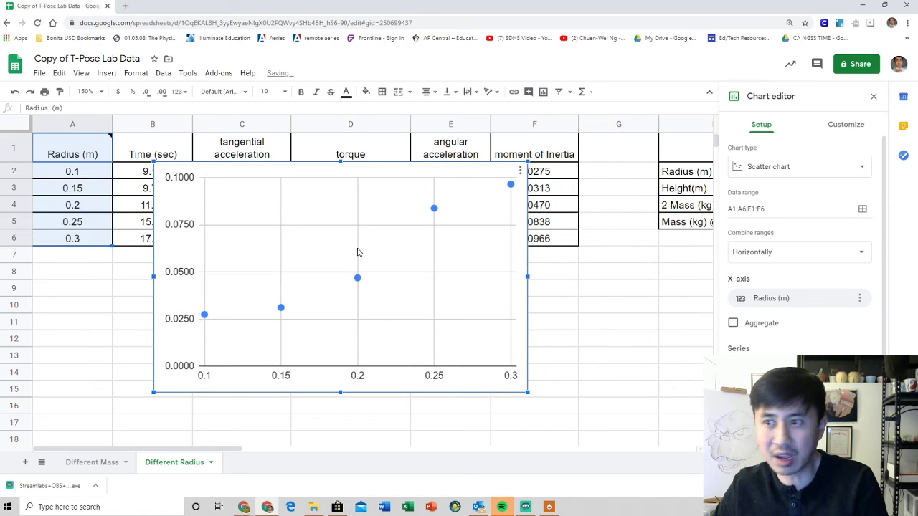
- Give the scatter chart the title "mass vs moment of Inertia"
click(846, 124)
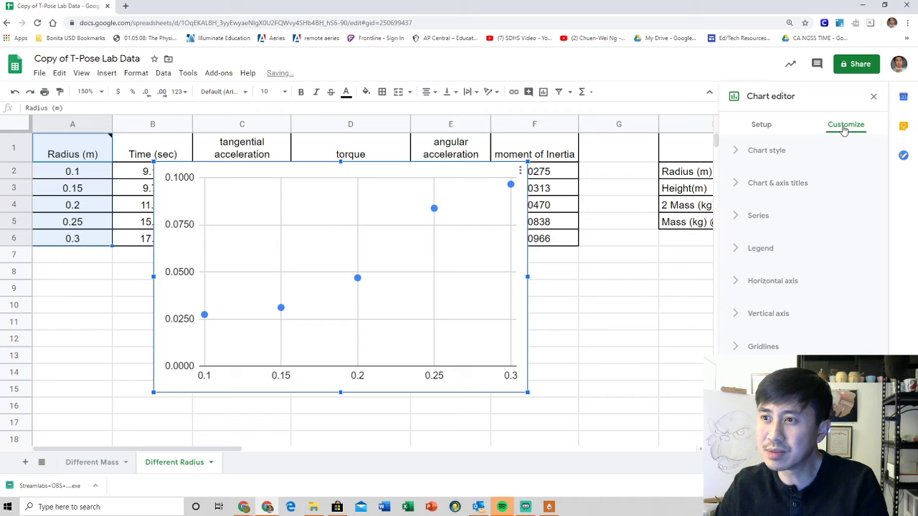
click(770, 187)
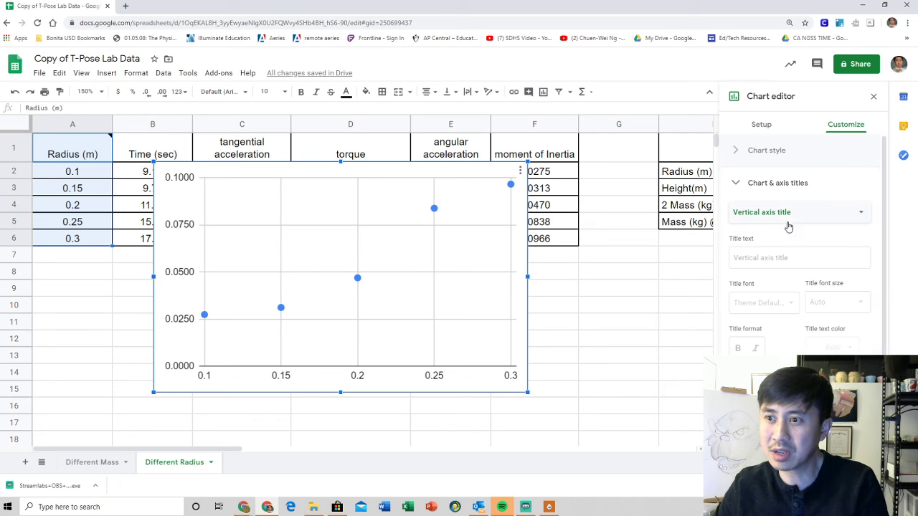
click(821, 212)
click(798, 162)
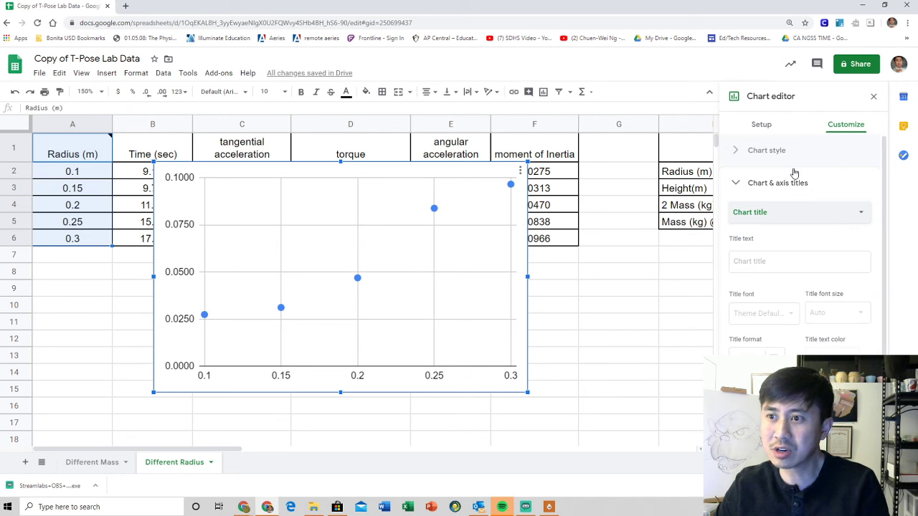
click(790, 264)
text(mass)
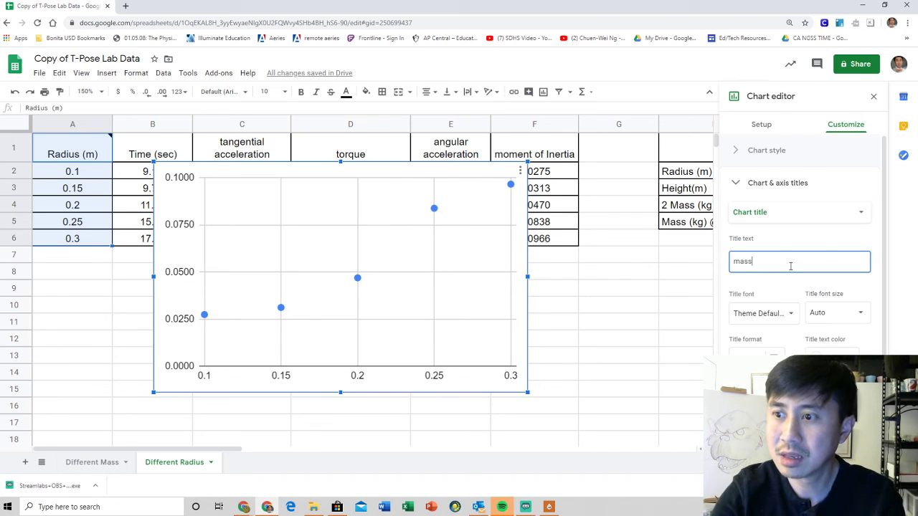
text( vs m)
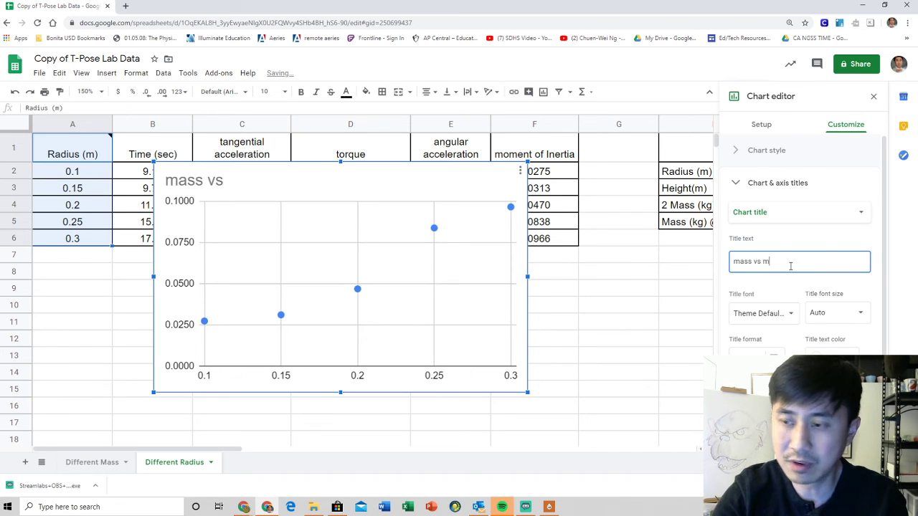
text(oment of)
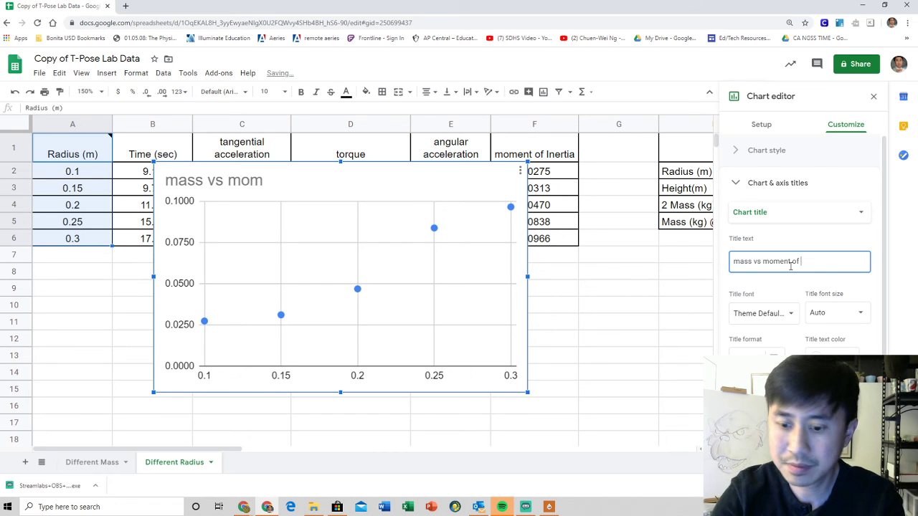
text( Inertia)
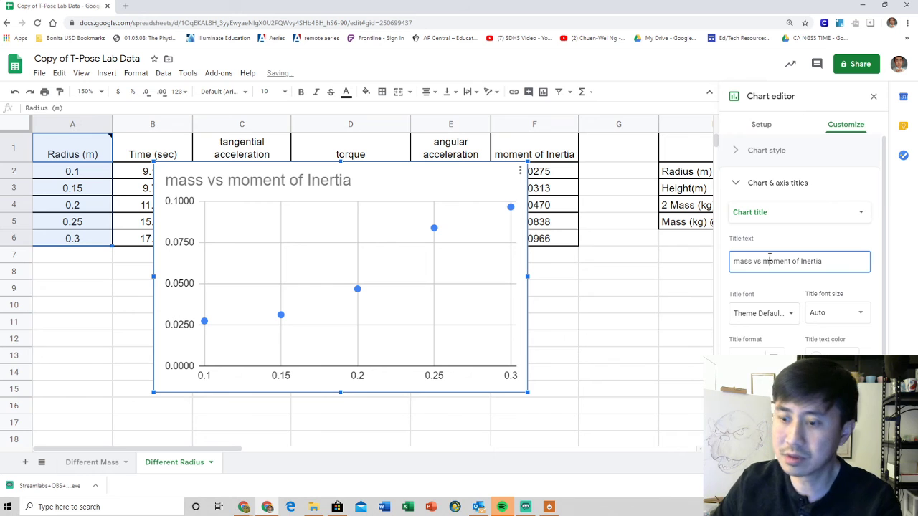
- Capitalize the first and third words of the chart title so it reads "Mass vs Moment of Inertia"
click(770, 258)
key(BackSpace)
text(M)
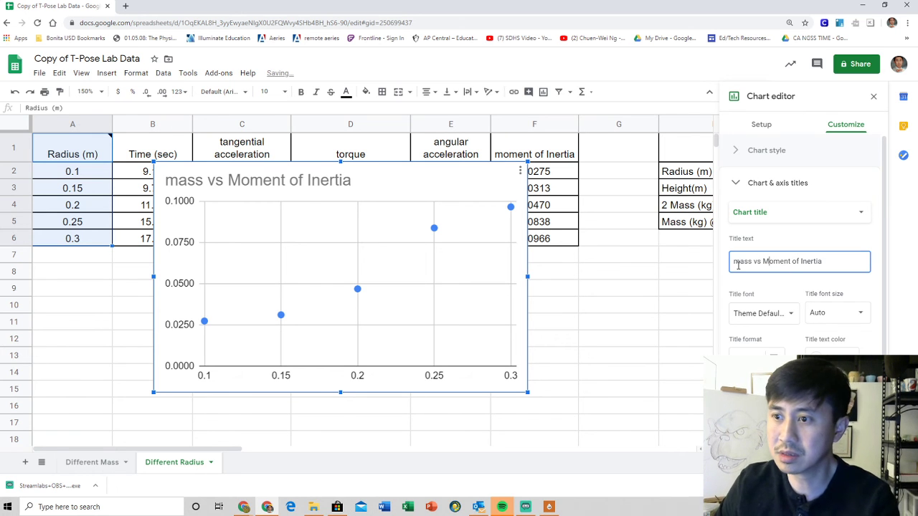
click(740, 263)
key(BackSpace)
text(M)
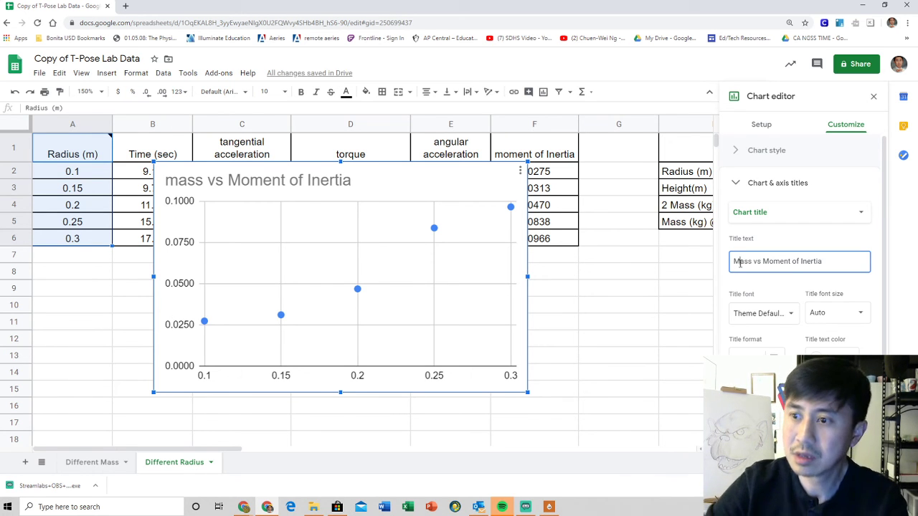
- Give the scatter chart the horizontal axis title "radius (m)"
click(860, 212)
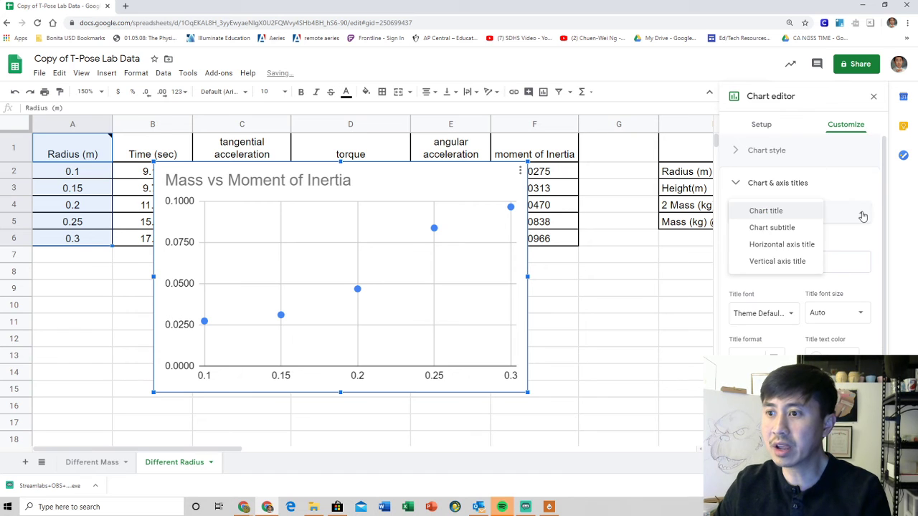
click(792, 242)
click(779, 258)
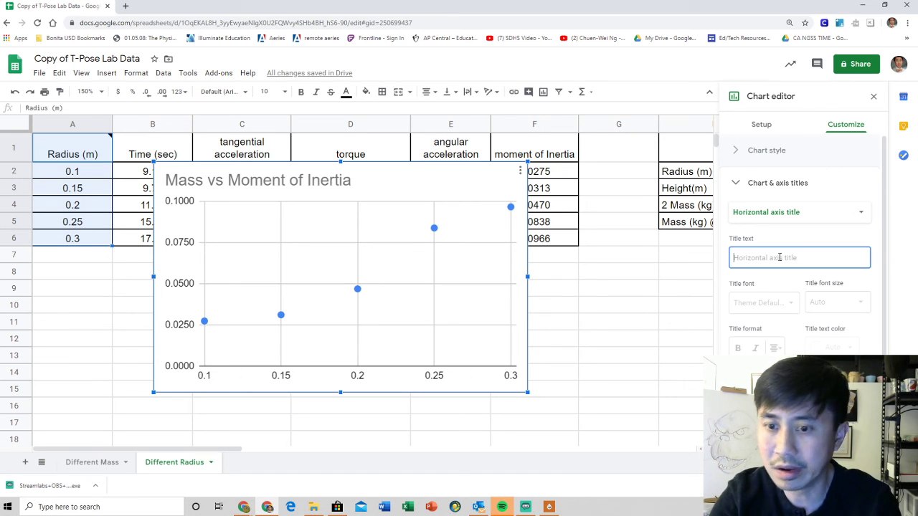
text(r)
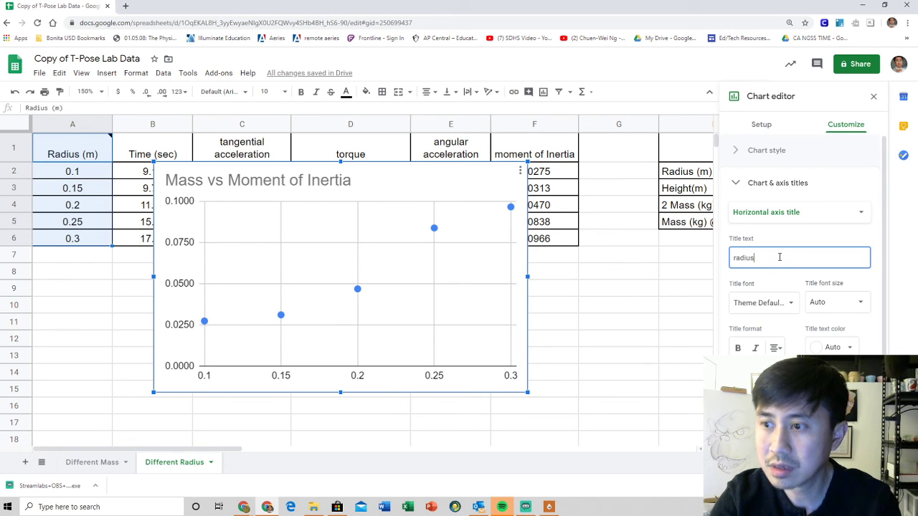
text(adius)
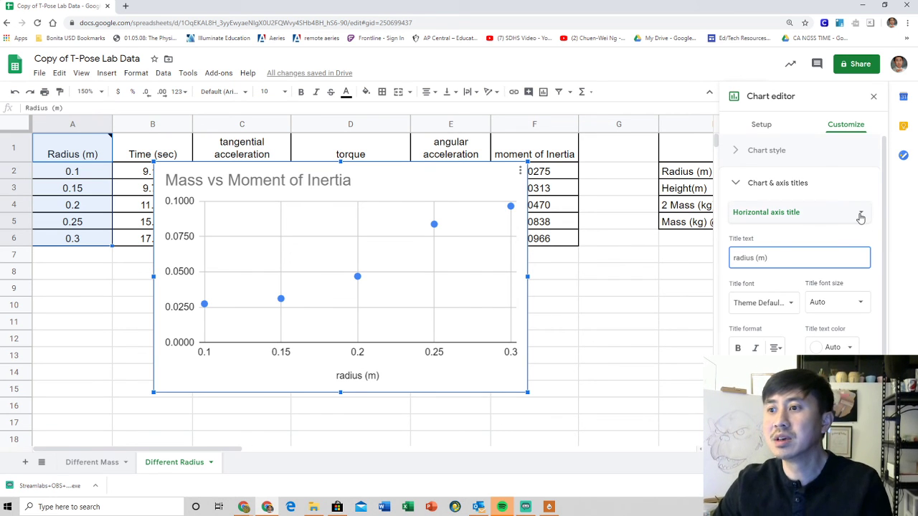
- Give the scatter chart the vertical axis title "Moment of Inertia (kgm^2)" and close the chart editor
click(860, 213)
click(800, 230)
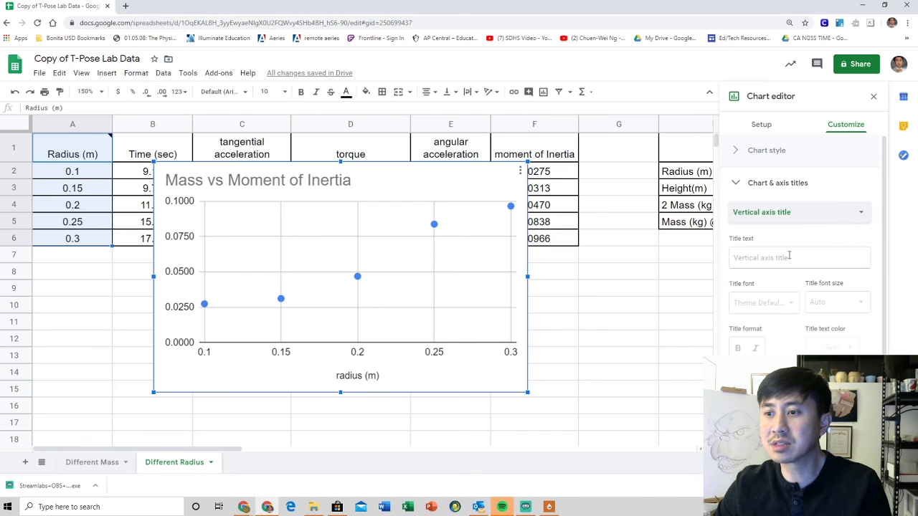
click(790, 260)
text(Moment o)
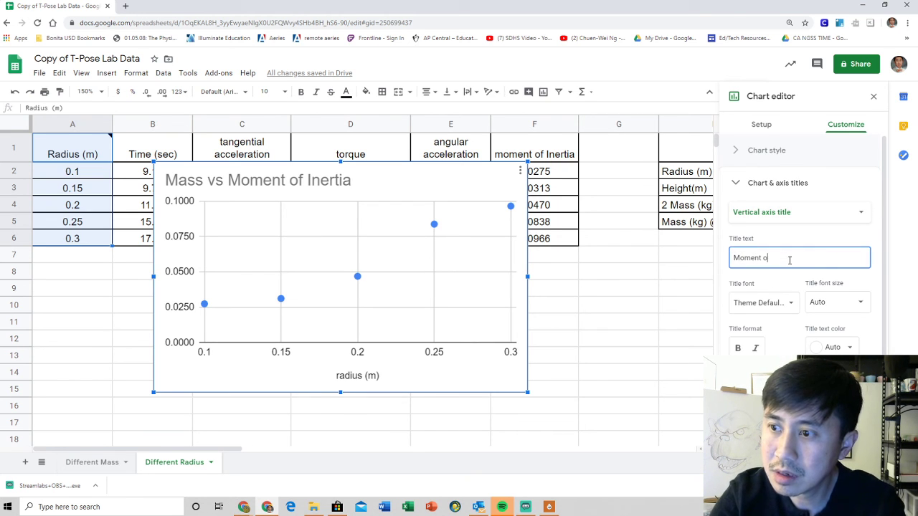
text(f In)
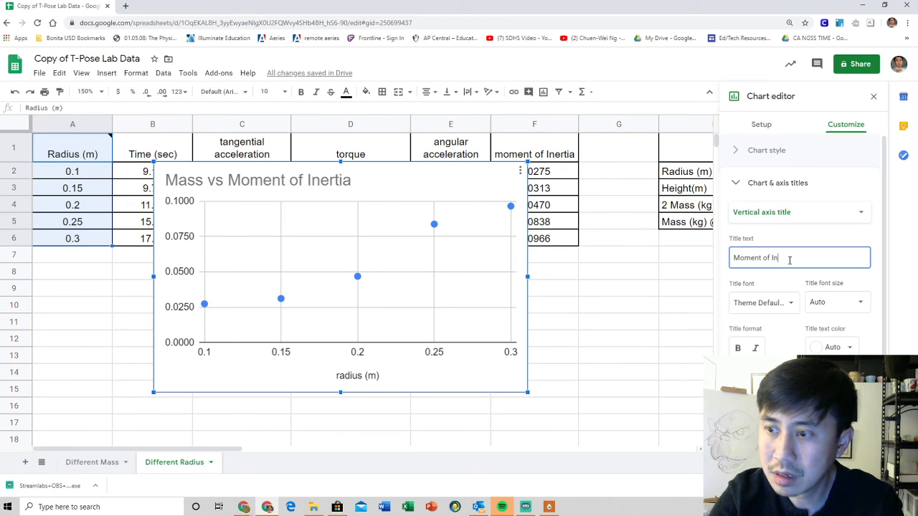
text(er)
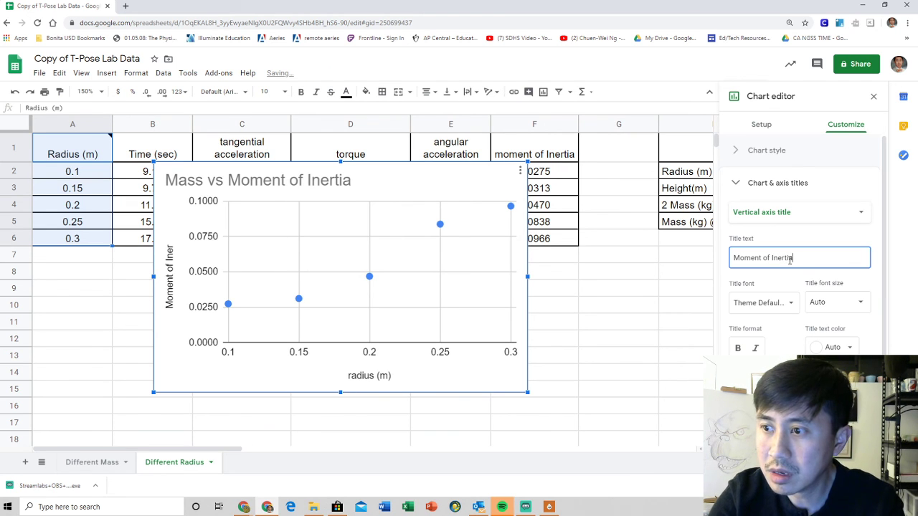
text(tia (k)
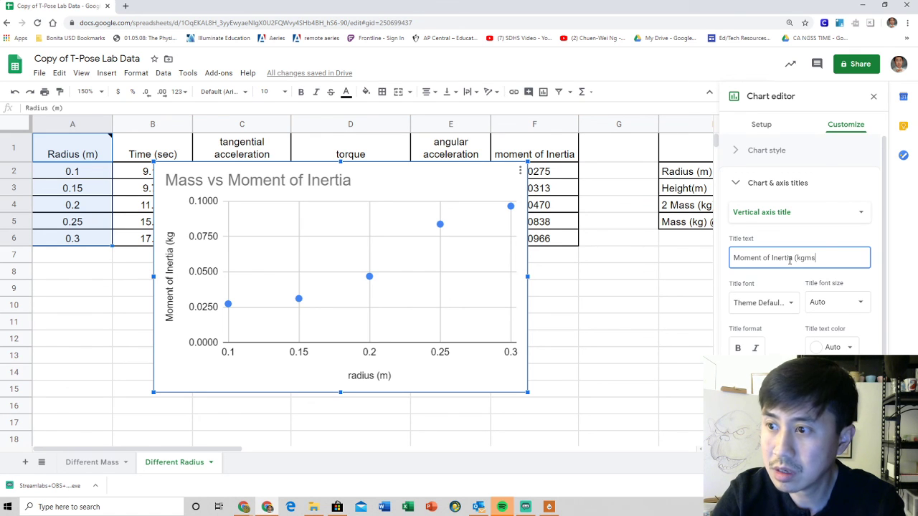
text(gms)
key(BackSpace)
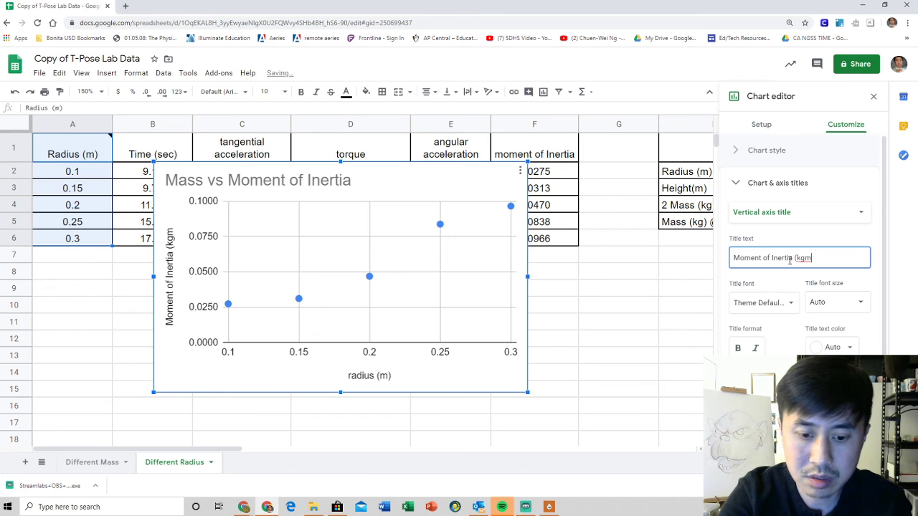
text(^2)
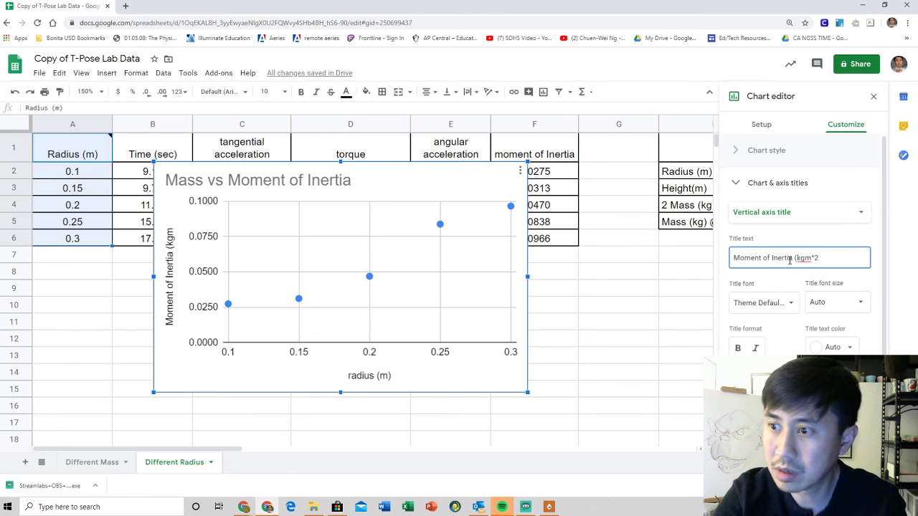
text())
scroll(790, 260, down, 1)
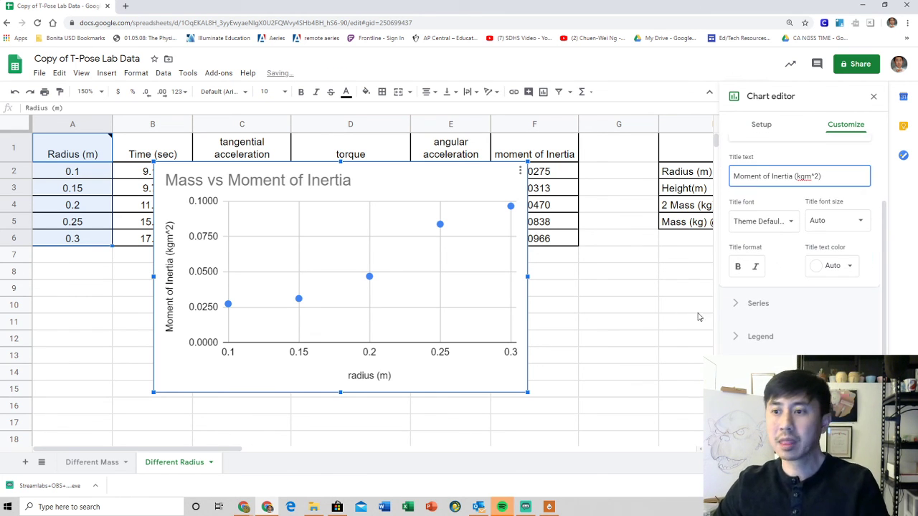
click(648, 322)
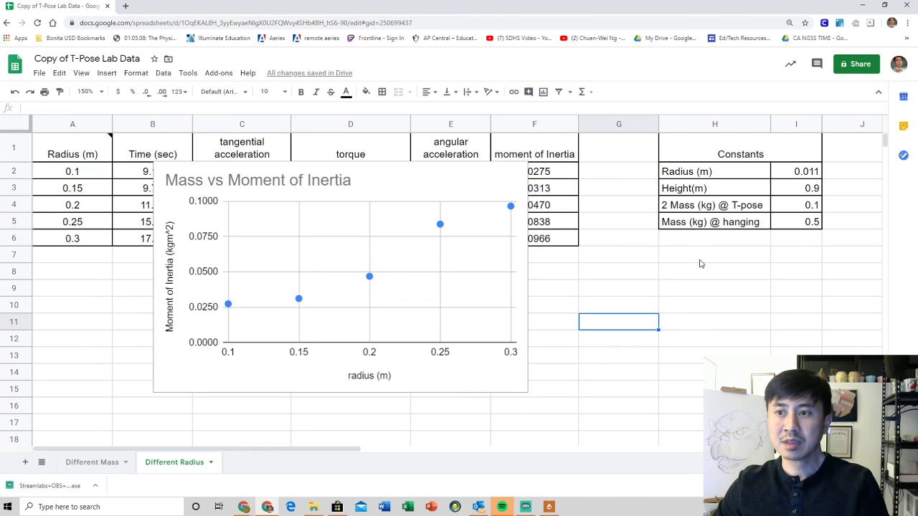
- Reopen the scatter chart for editing and add an Exponential trendline to the moment of Inertia series
click(512, 176)
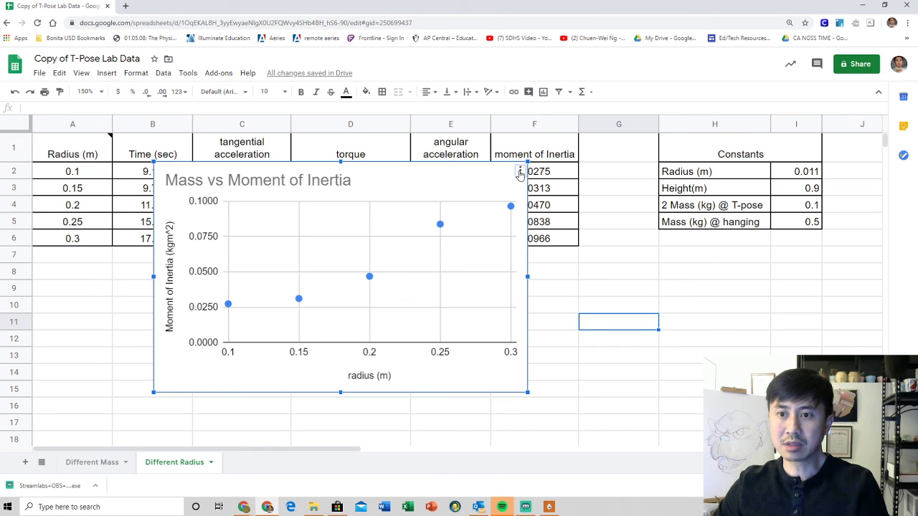
click(520, 171)
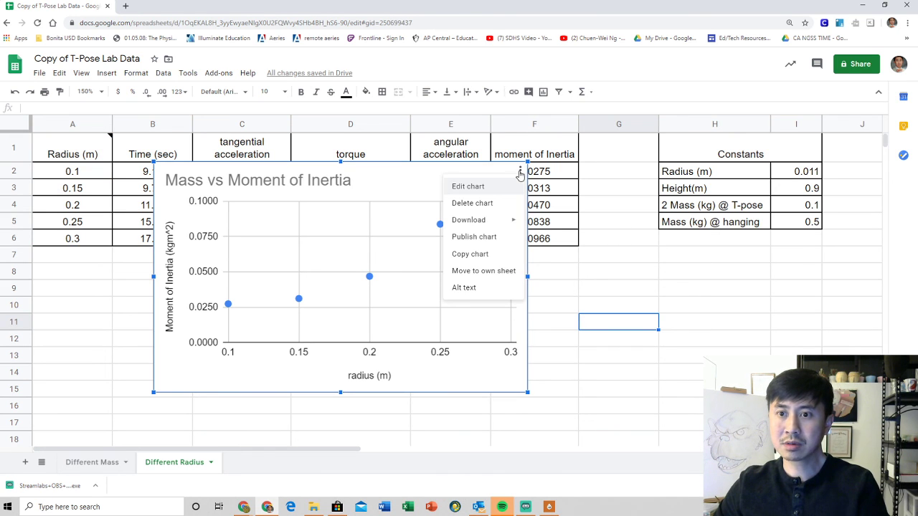
click(507, 188)
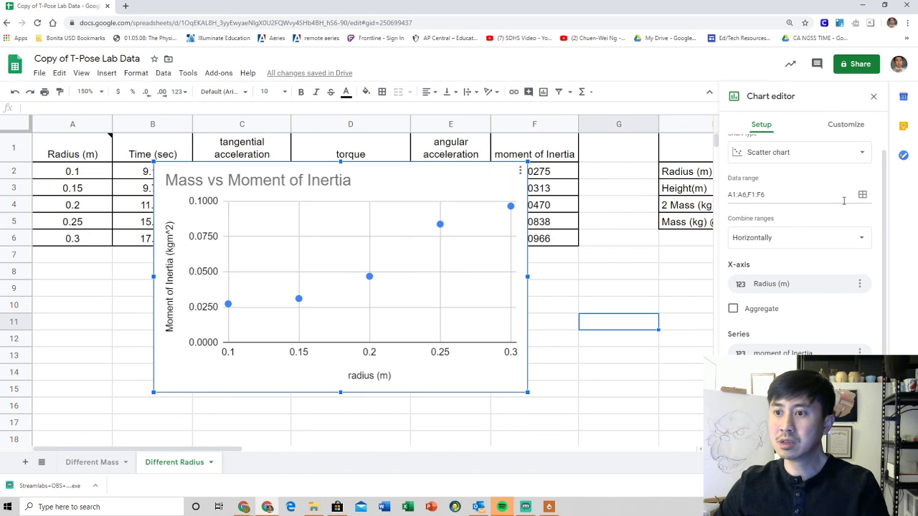
scroll(845, 204, up, 1)
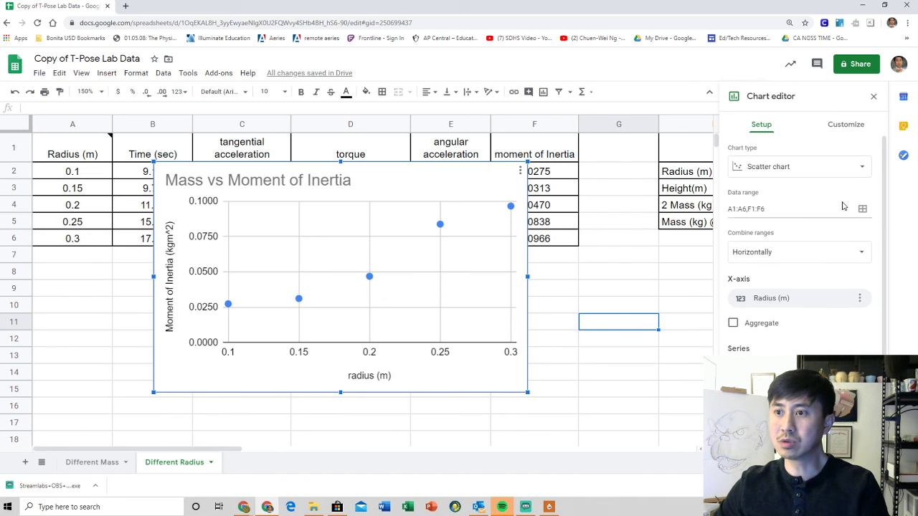
click(848, 127)
click(751, 217)
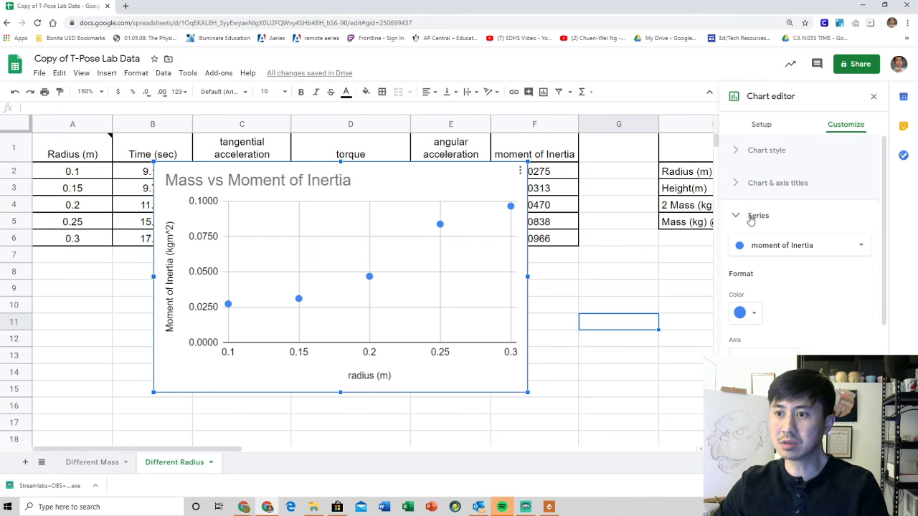
scroll(805, 248, down, 3)
click(734, 315)
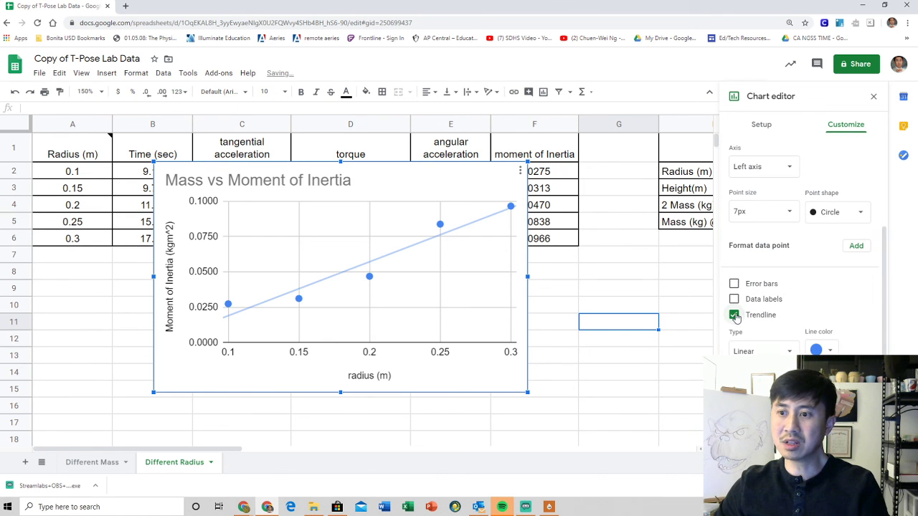
scroll(782, 318, down, 2)
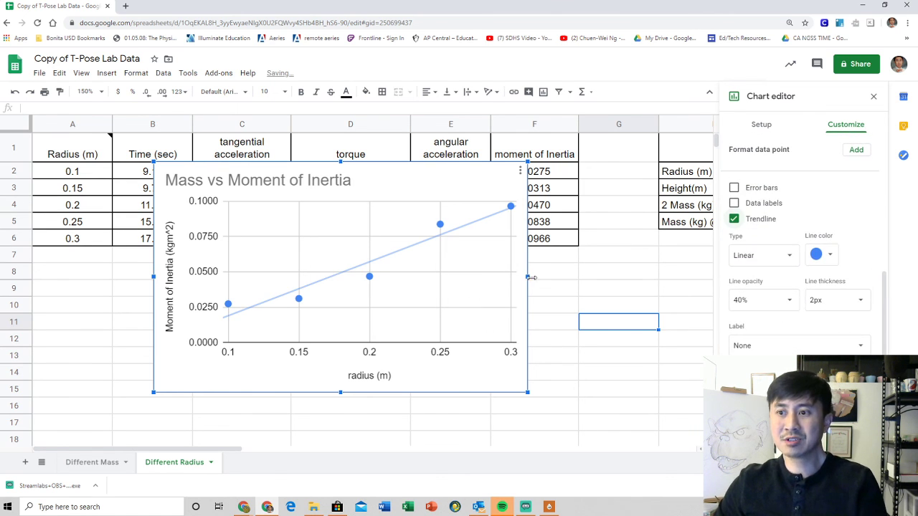
click(792, 260)
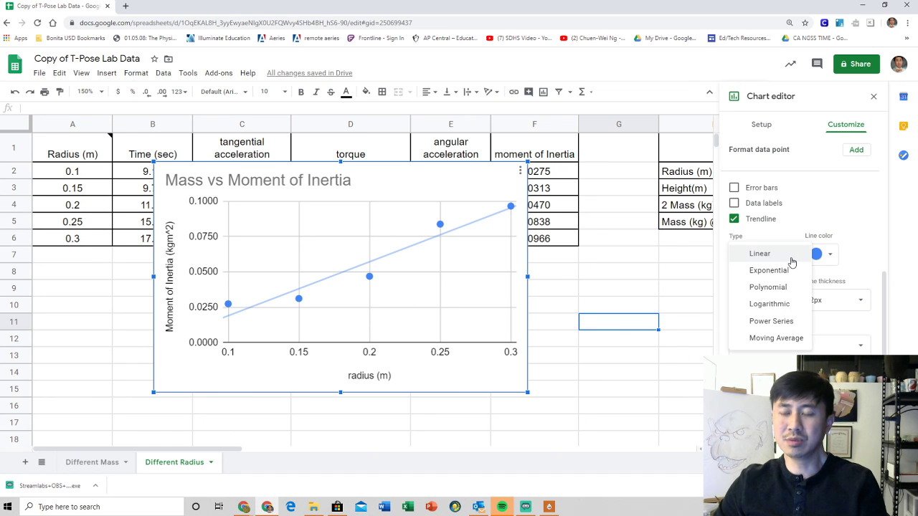
click(773, 271)
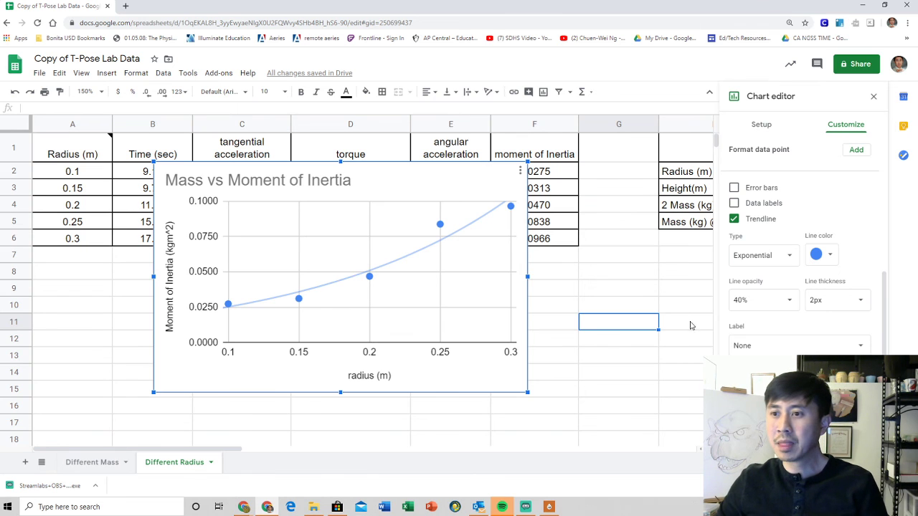
- Remove the series trendline, add it again and set its type back to Exponential
click(733, 219)
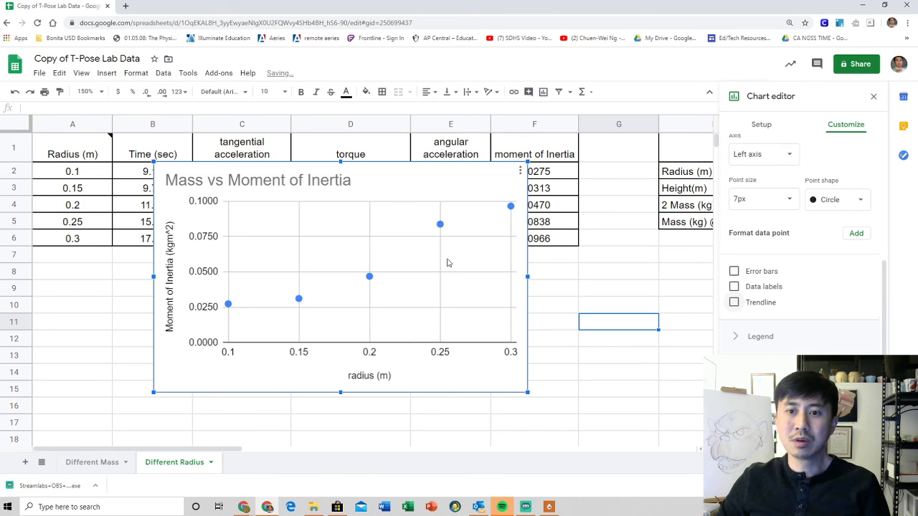
click(734, 302)
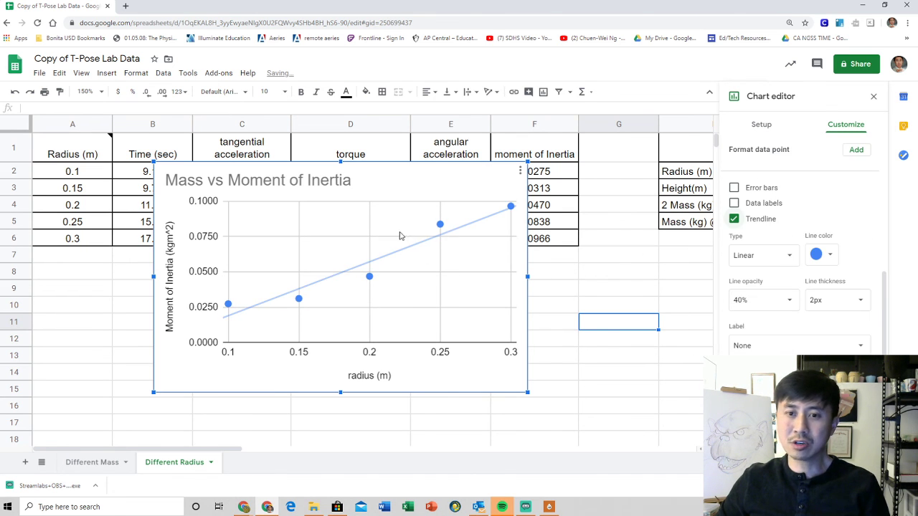
click(785, 260)
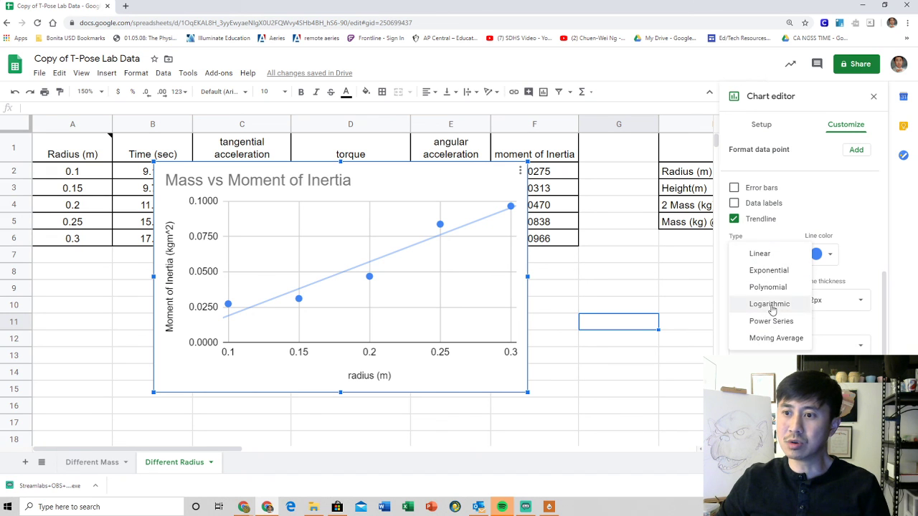
click(769, 271)
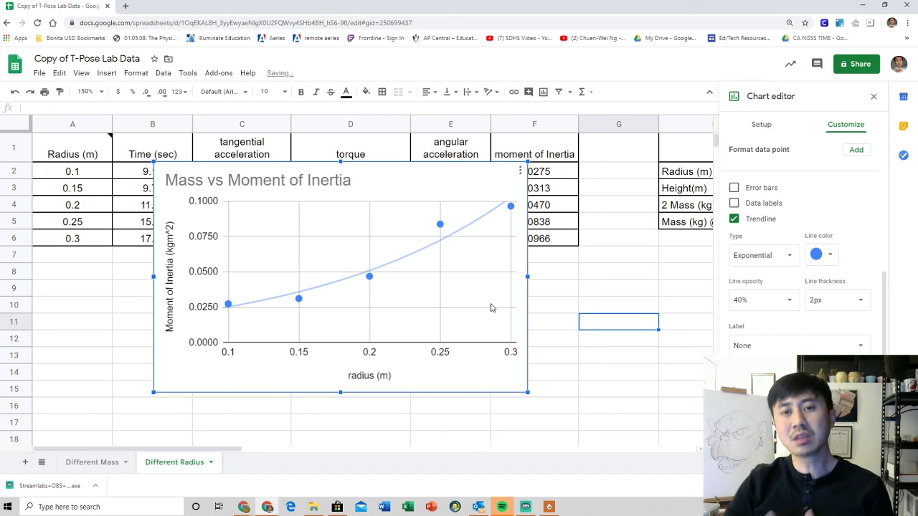